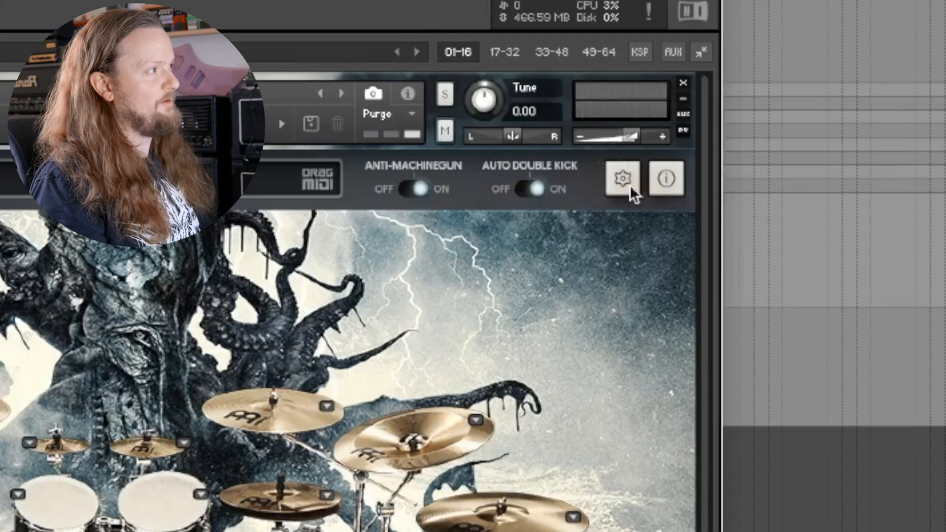
Step: Load the EZ Drummer mapping preset and map X-Hat Open 6 to note A#1 using MIDI learn
{"action": "left_click", "coordinate": [622, 186]}
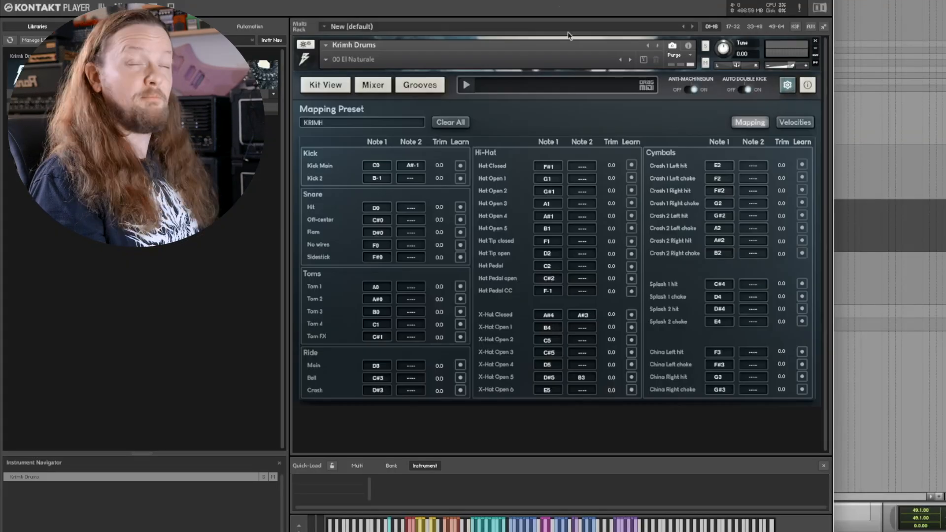
{"action": "left_click", "coordinate": [344, 124]}
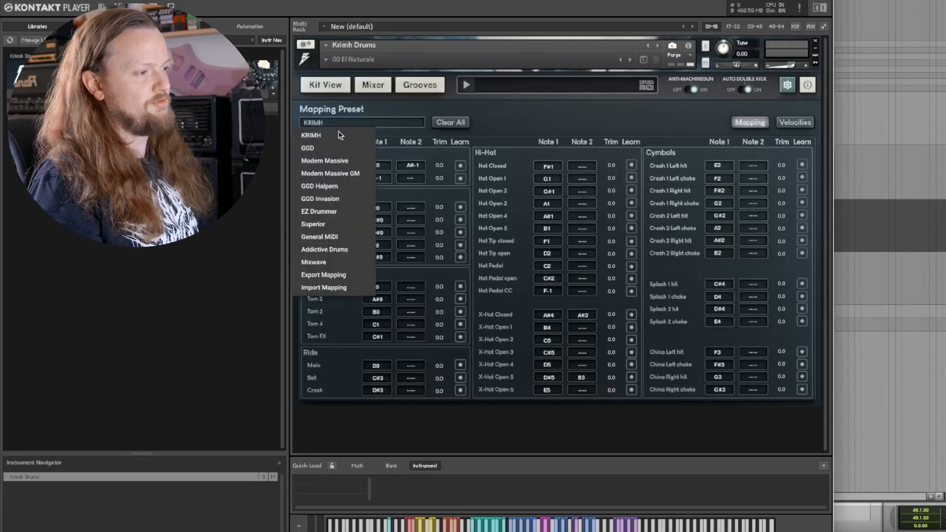
{"action": "left_click", "coordinate": [333, 212]}
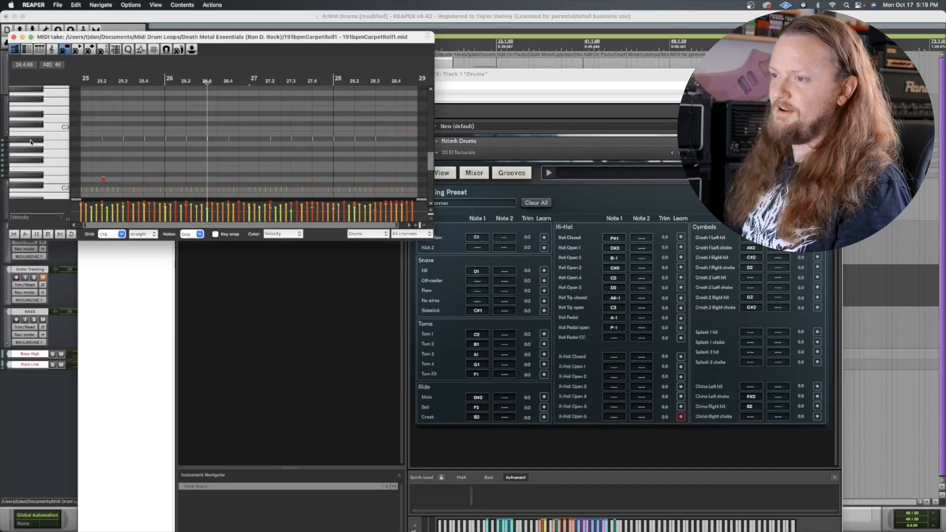
{"action": "left_click", "coordinate": [31, 143]}
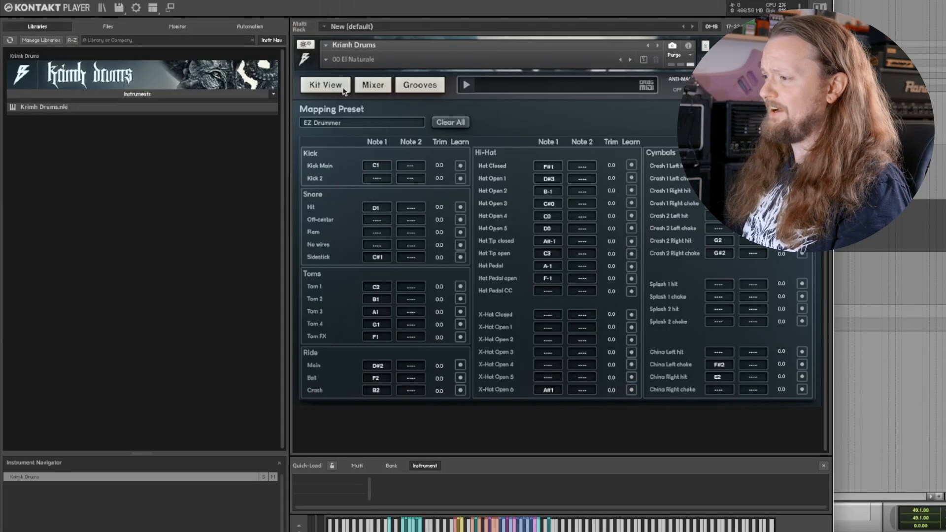
Step: Return to the kit view and look through the available drum options for Tom 1
{"action": "left_click", "coordinate": [338, 86]}
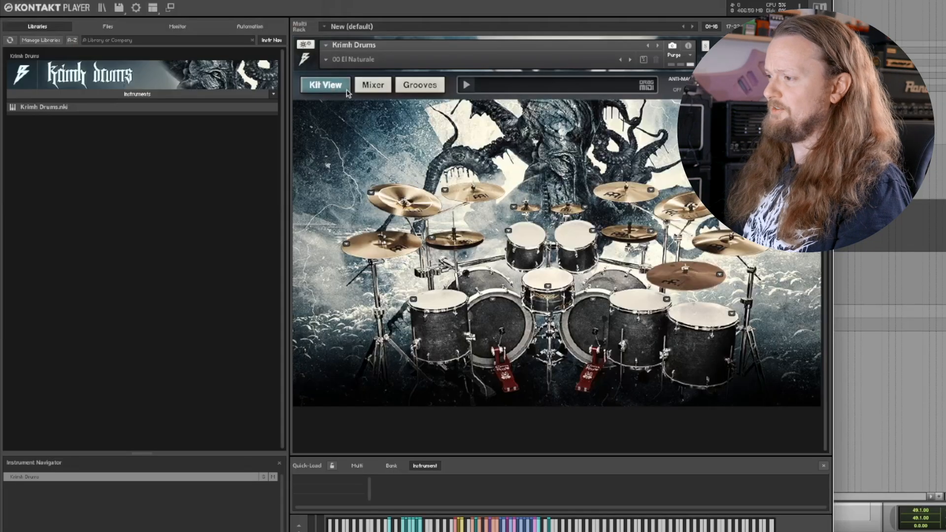
{"action": "left_click", "coordinate": [509, 231]}
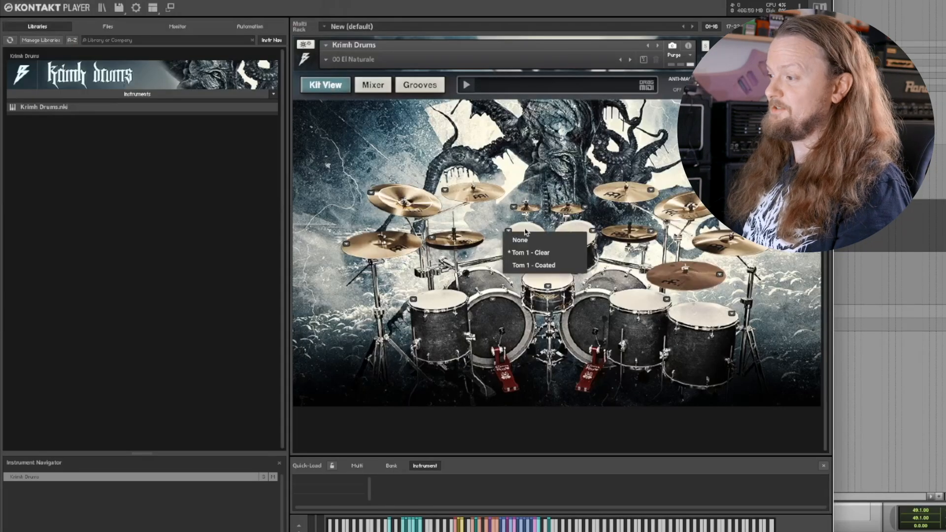
{"action": "left_click", "coordinate": [531, 230]}
{"action": "left_click", "coordinate": [531, 238]}
{"action": "left_click", "coordinate": [572, 235]}
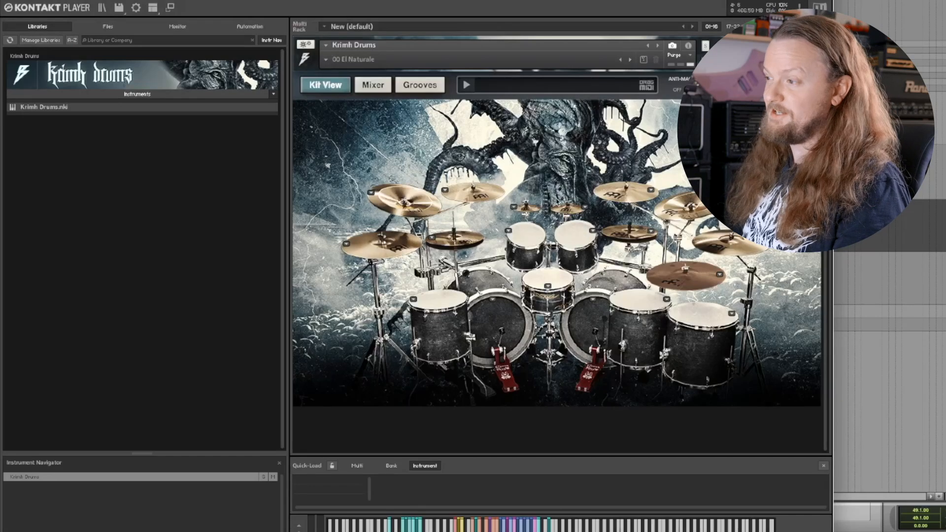
Step: Load the factory preset 04 Decaffeinated and play back the drum track
{"action": "left_click", "coordinate": [327, 60]}
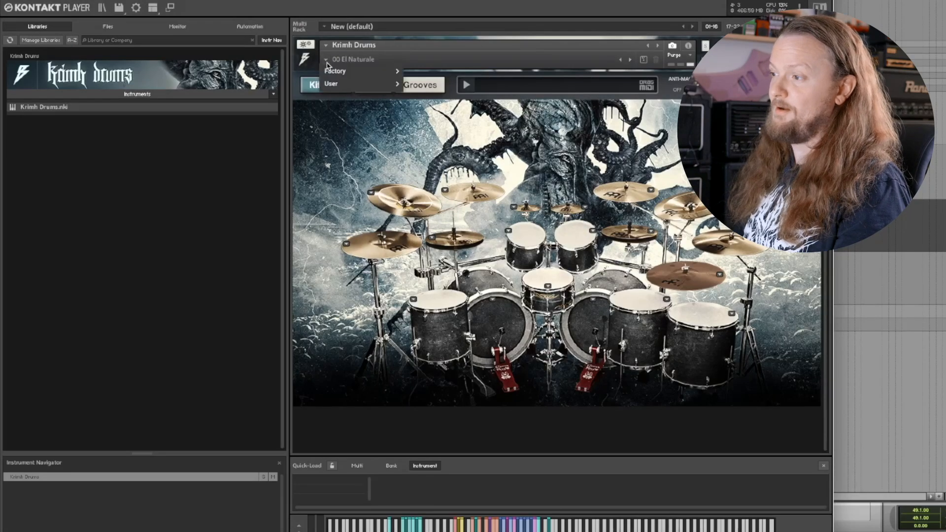
{"action": "mouse_move", "coordinate": [375, 71]}
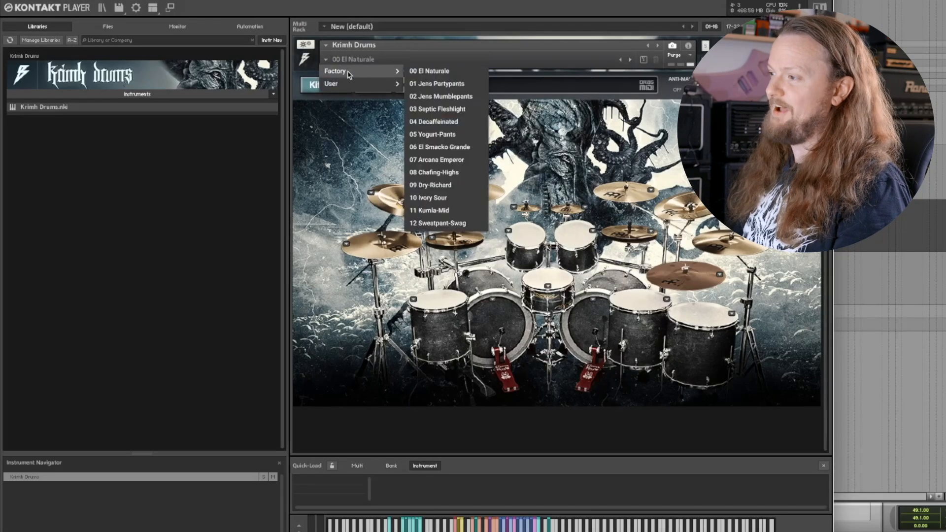
{"action": "left_click", "coordinate": [451, 122]}
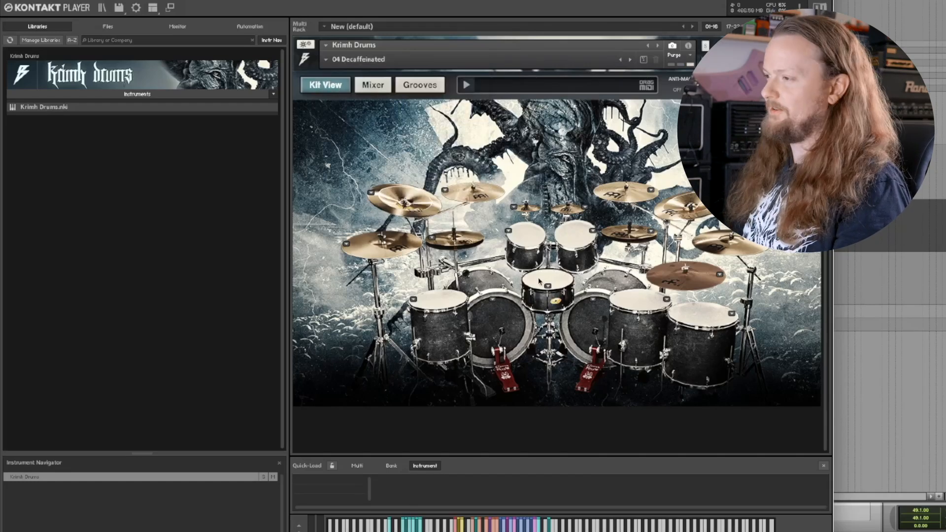
{"action": "key", "text": "space"}
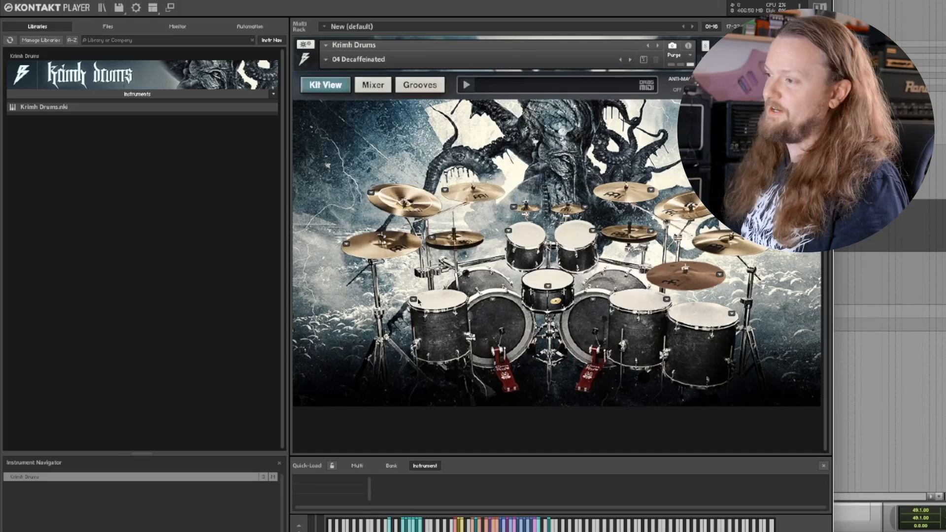
Step: Open the mixer and turn the Short and Long reverb amounts up to maximum
{"action": "left_click", "coordinate": [373, 85]}
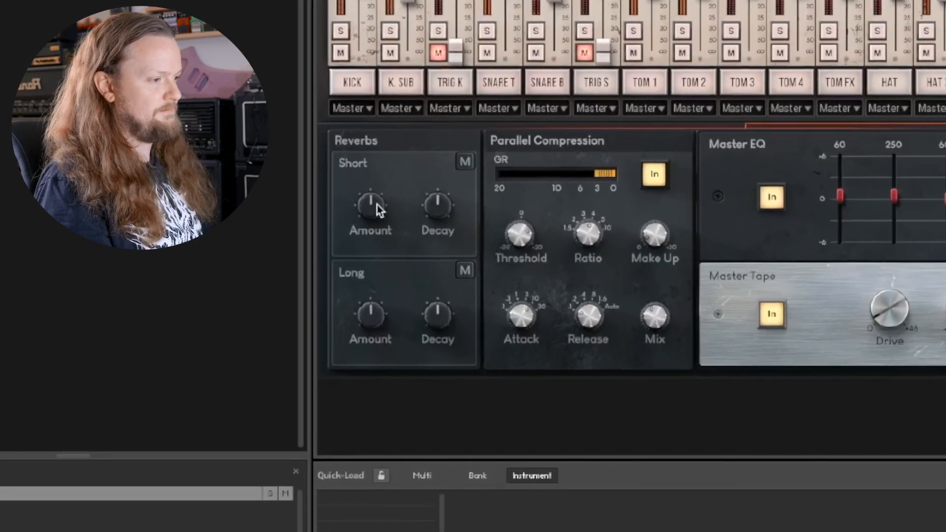
{"action": "left_click_drag", "start_coordinate": [354, 245], "coordinate": [343, 117]}
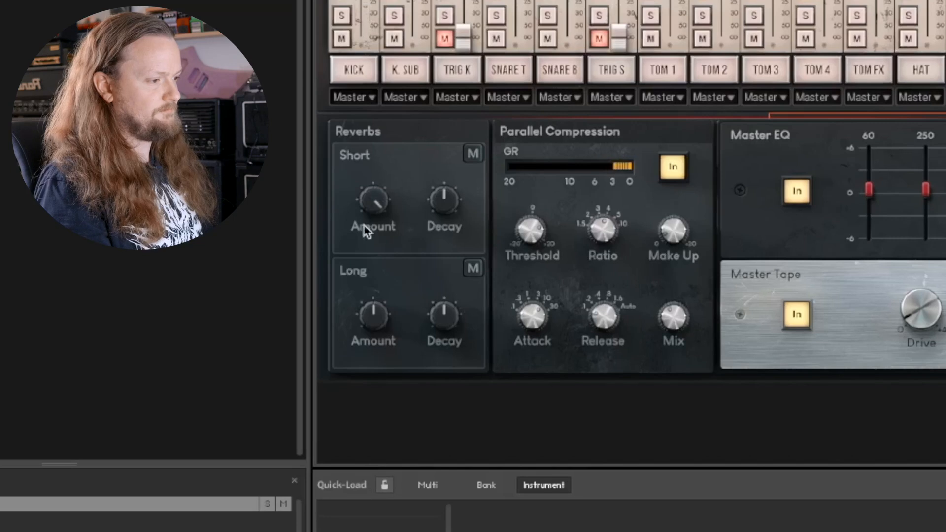
{"action": "left_click_drag", "start_coordinate": [377, 314], "coordinate": [368, 250]}
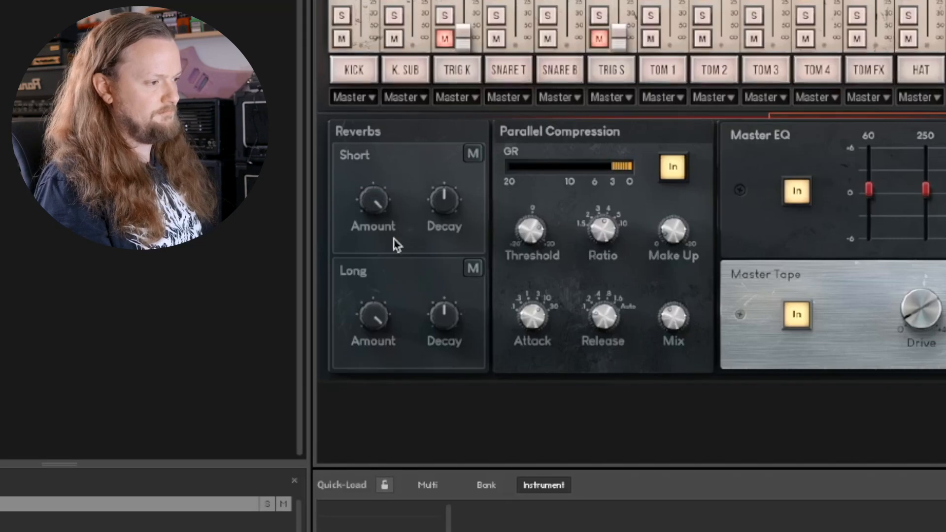
Step: Bring down the Long reverb's amount and decay, shorten the Short reverb's decay, and set its amount to just past midway
{"action": "left_click_drag", "start_coordinate": [375, 192], "coordinate": [427, 476]}
{"action": "left_click_drag", "start_coordinate": [402, 389], "coordinate": [404, 416]}
{"action": "left_click_drag", "start_coordinate": [442, 323], "coordinate": [445, 334]}
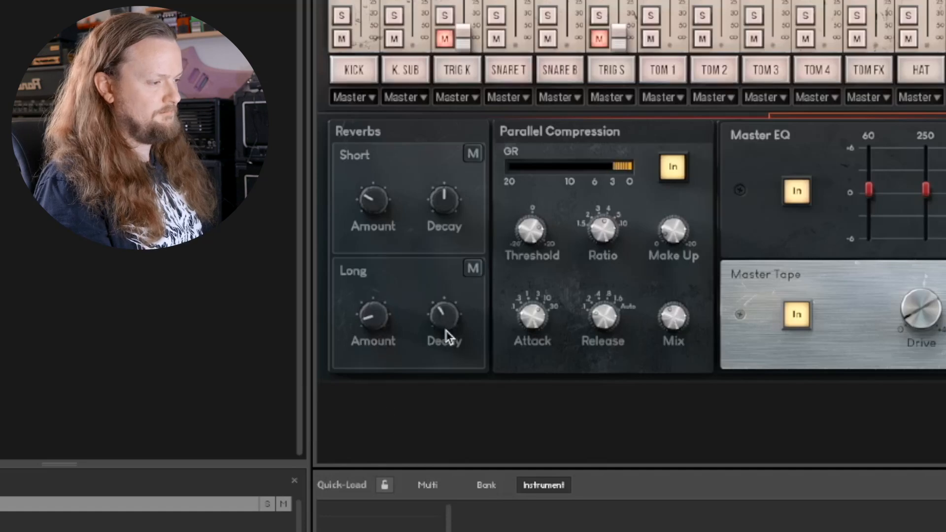
{"action": "left_click_drag", "start_coordinate": [442, 198], "coordinate": [442, 247]}
{"action": "left_click_drag", "start_coordinate": [369, 204], "coordinate": [369, 153]}
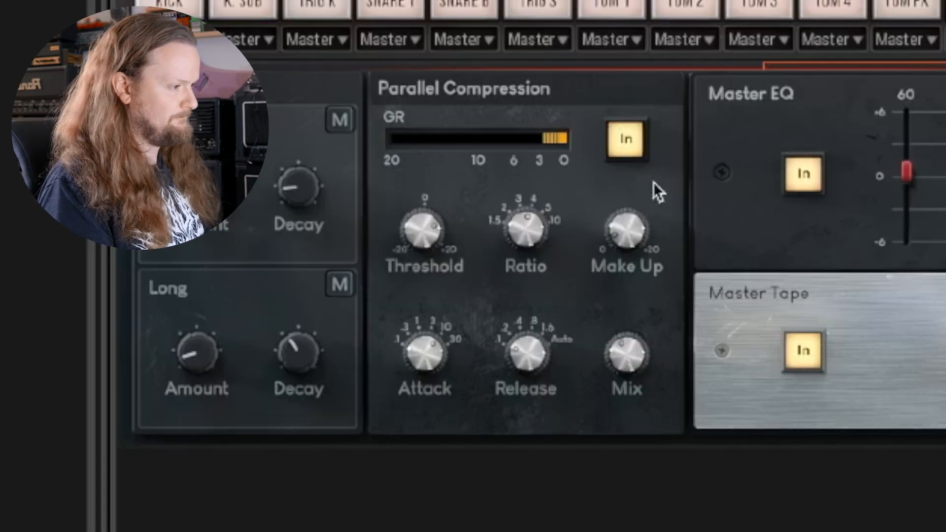
Step: Lower the parallel compression threshold, increase its ratio and make-up gain, and turn its mix up to maximum
{"action": "left_click_drag", "start_coordinate": [421, 236], "coordinate": [427, 310]}
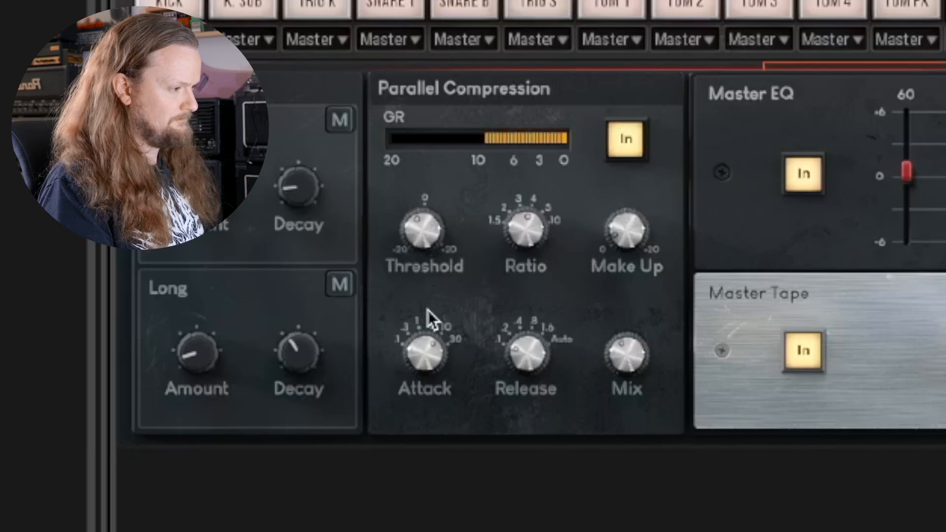
{"action": "left_click_drag", "start_coordinate": [522, 236], "coordinate": [517, 197]}
{"action": "left_click_drag", "start_coordinate": [625, 233], "coordinate": [616, 195]}
{"action": "left_click_drag", "start_coordinate": [634, 318], "coordinate": [560, 89]}
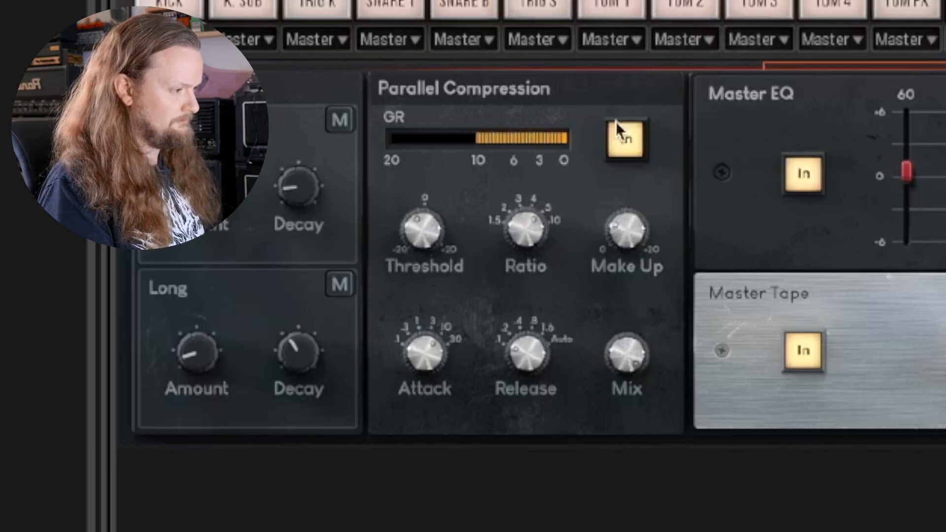
{"action": "left_click_drag", "start_coordinate": [619, 219], "coordinate": [619, 188]}
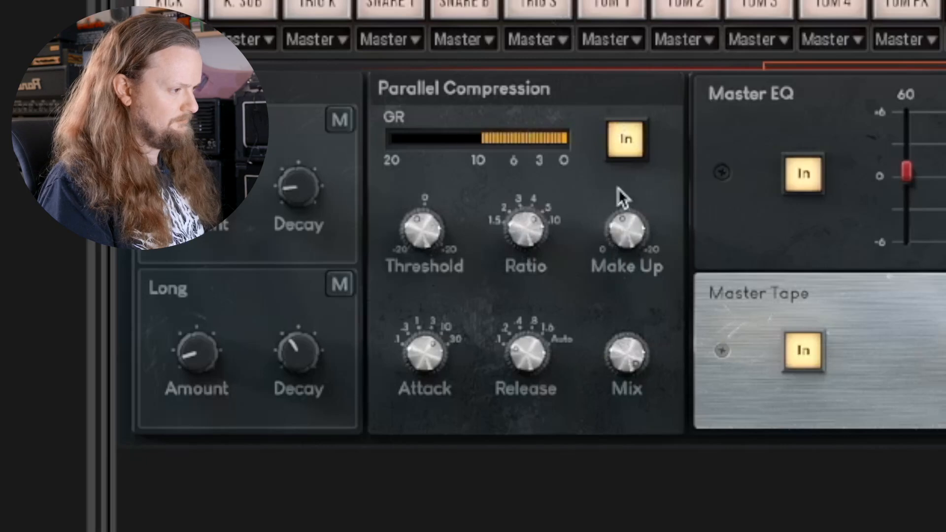
Step: Lower the parallel compression threshold further, raise its ratio, and reduce its mix to below midway
{"action": "left_click_drag", "start_coordinate": [436, 220], "coordinate": [430, 258]}
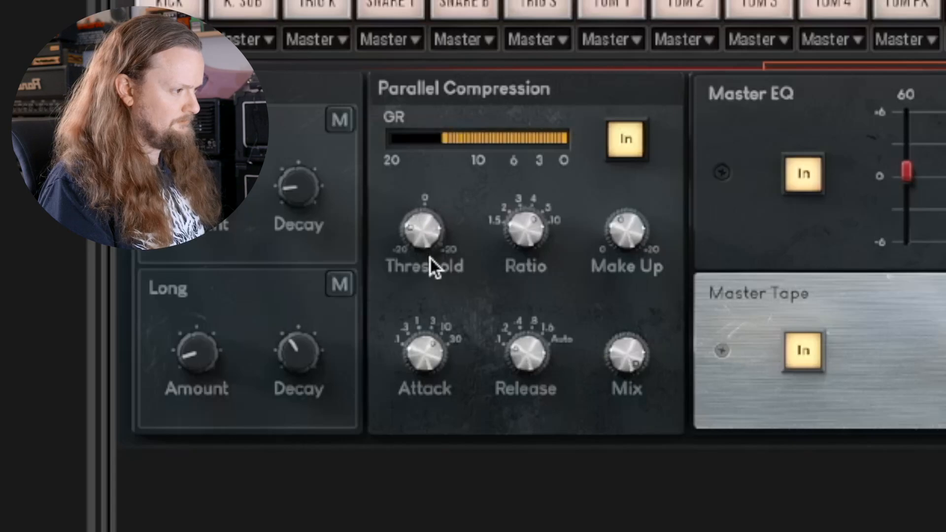
{"action": "left_click_drag", "start_coordinate": [520, 230], "coordinate": [519, 206]}
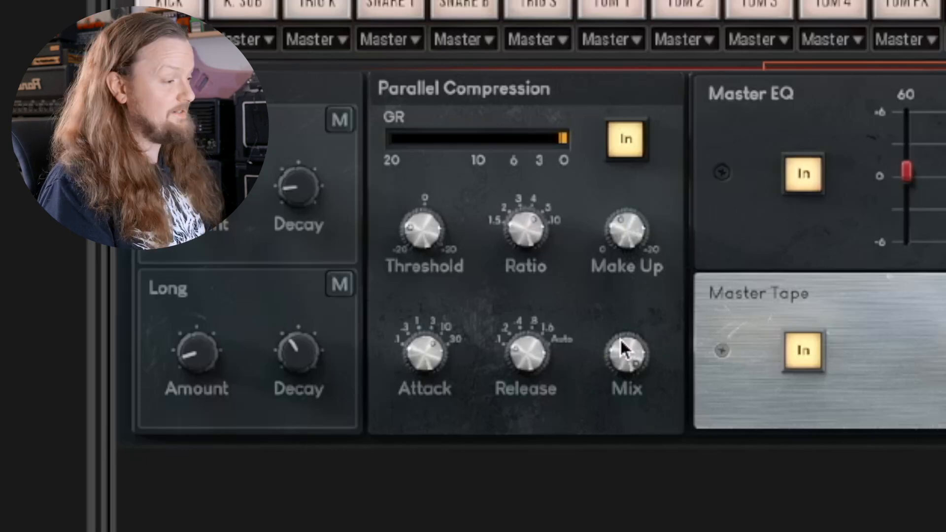
{"action": "left_click_drag", "start_coordinate": [620, 339], "coordinate": [625, 478]}
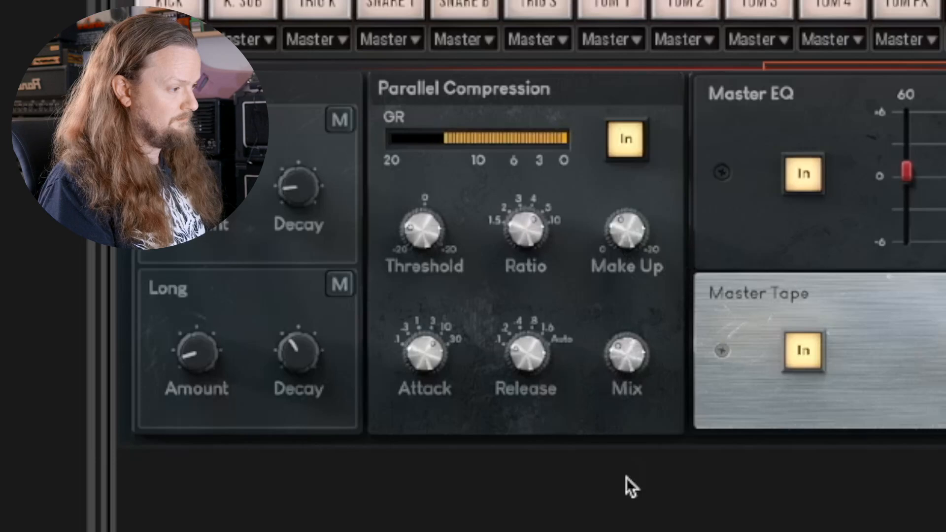
Step: Switch the parallel compression off and on repeatedly to compare the drums with and without it, ending with it enabled
{"action": "left_click", "coordinate": [632, 151]}
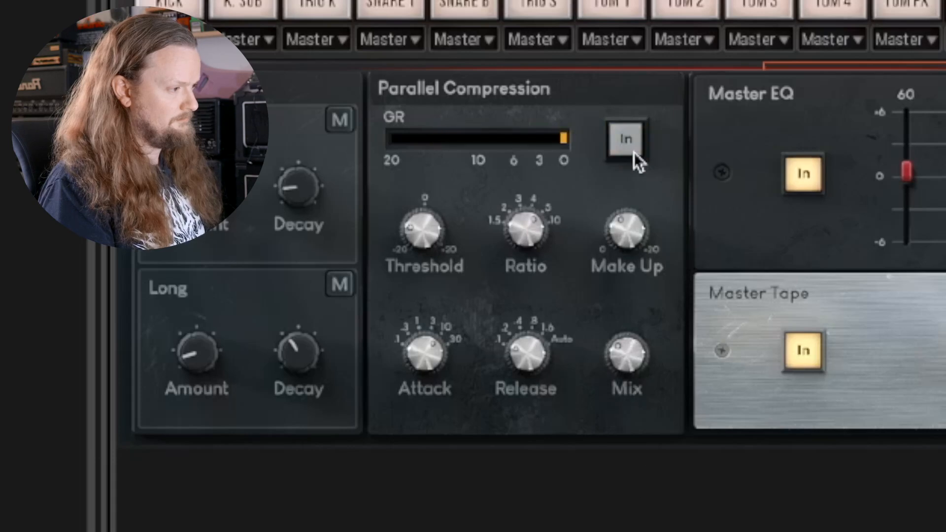
{"action": "left_click", "coordinate": [633, 153]}
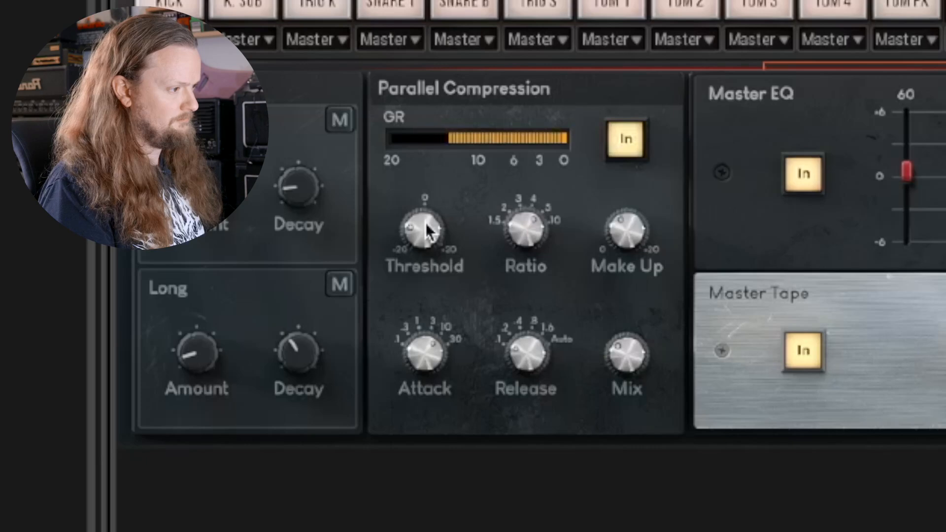
{"action": "left_click", "coordinate": [636, 144]}
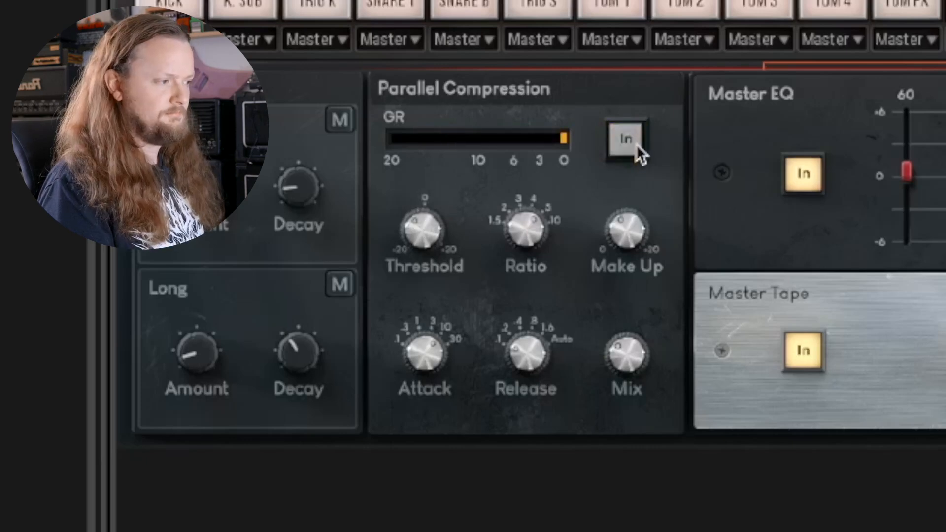
{"action": "left_click", "coordinate": [637, 143]}
{"action": "left_click", "coordinate": [637, 144]}
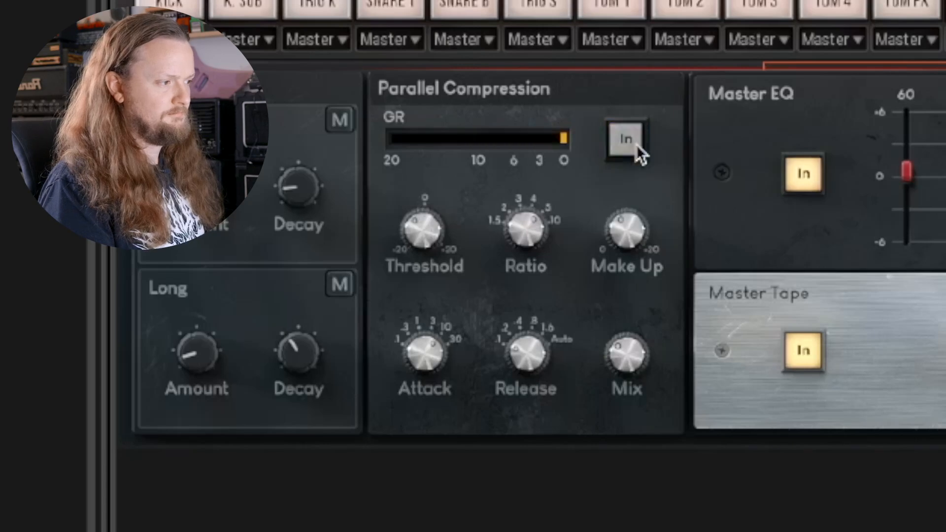
{"action": "left_click", "coordinate": [637, 144]}
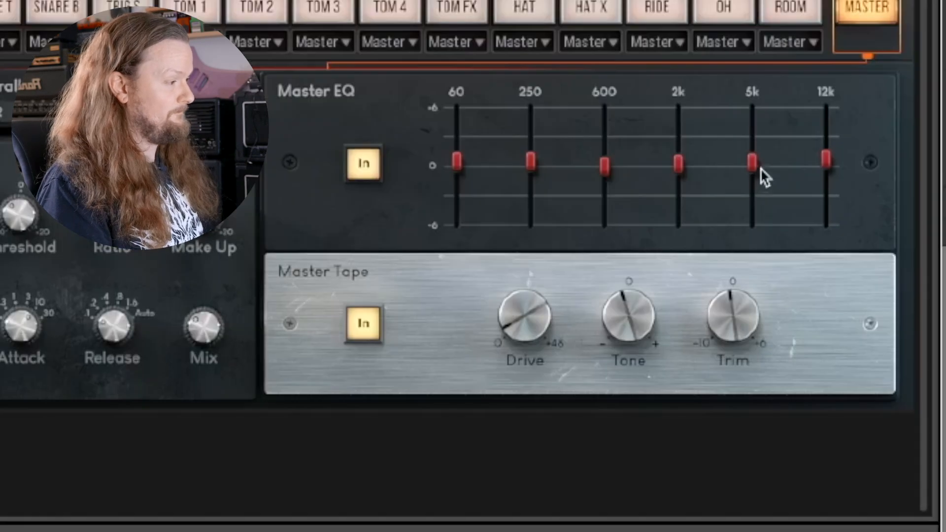
Step: Boost the master EQ by about 1.7 at 5k and 1.5 at 2k, raise the 60 band slightly, and check the bypass
{"action": "left_click_drag", "start_coordinate": [749, 295], "coordinate": [745, 248]}
{"action": "left_click_drag", "start_coordinate": [746, 62], "coordinate": [754, 144]}
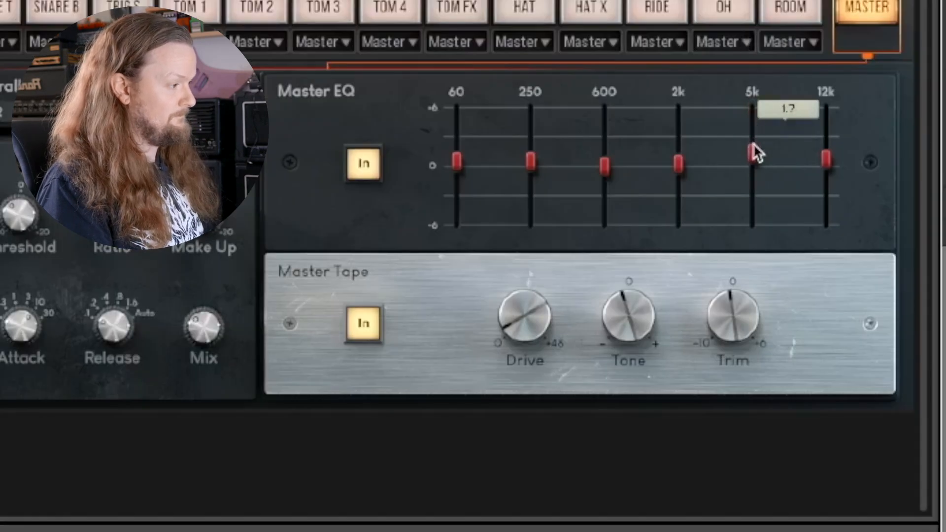
{"action": "left_click_drag", "start_coordinate": [679, 163], "coordinate": [681, 134]}
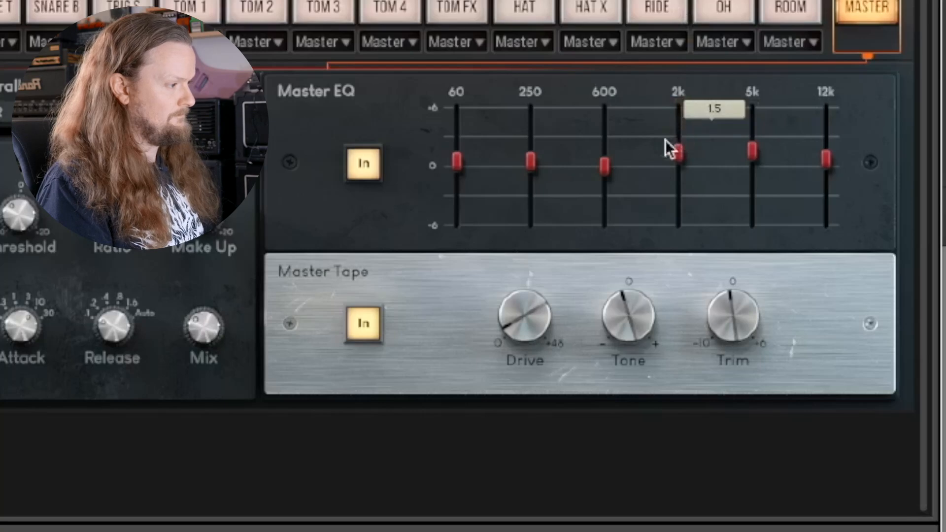
{"action": "mouse_move", "coordinate": [460, 161]}
{"action": "left_mouse_down"}
{"action": "mouse_move", "coordinate": [448, 15]}
{"action": "mouse_move", "coordinate": [454, 144]}
{"action": "left_mouse_up"}
{"action": "left_click", "coordinate": [363, 164]}
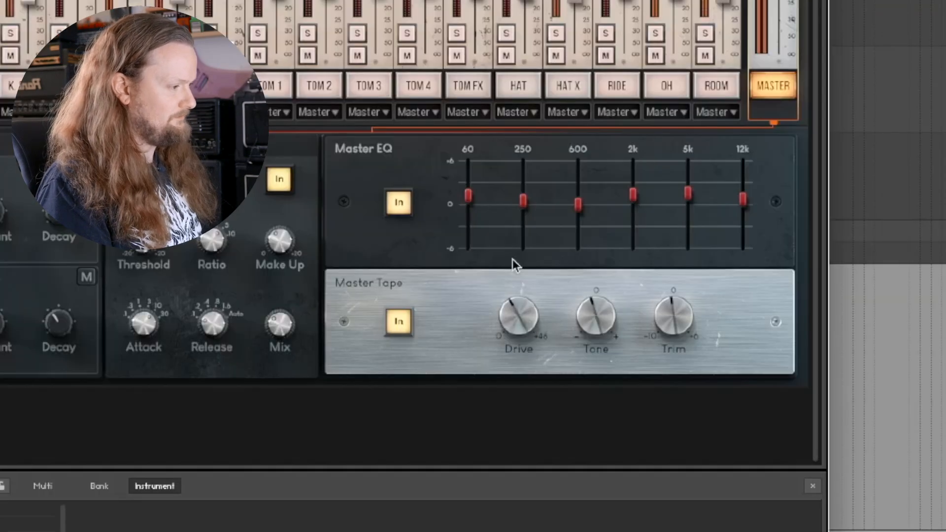
Step: Set the master tape drive to about midway, lower its tone, and compare it bypassed and enabled, leaving it on
{"action": "left_click_drag", "start_coordinate": [513, 259], "coordinate": [512, 248]}
{"action": "left_click_drag", "start_coordinate": [593, 315], "coordinate": [596, 345]}
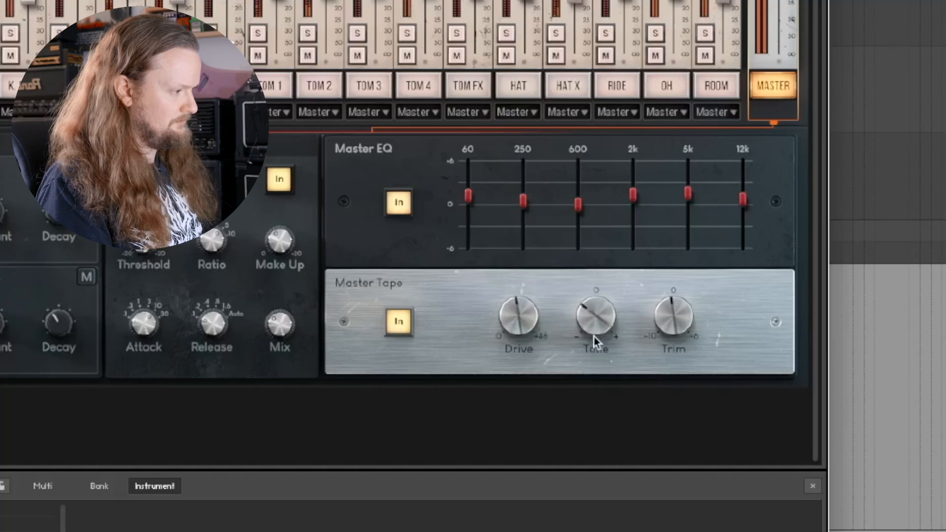
{"action": "left_click_drag", "start_coordinate": [503, 319], "coordinate": [503, 309]}
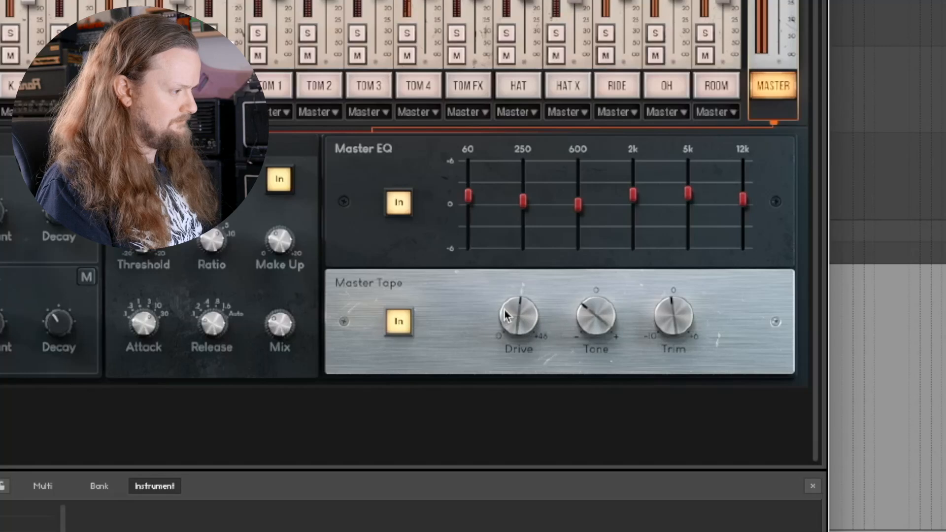
{"action": "left_click", "coordinate": [399, 322]}
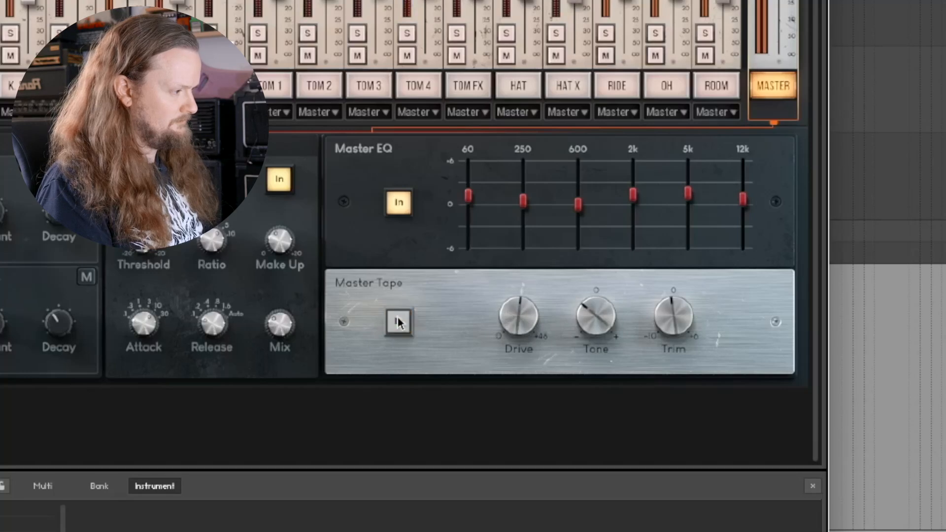
{"action": "left_click", "coordinate": [399, 322]}
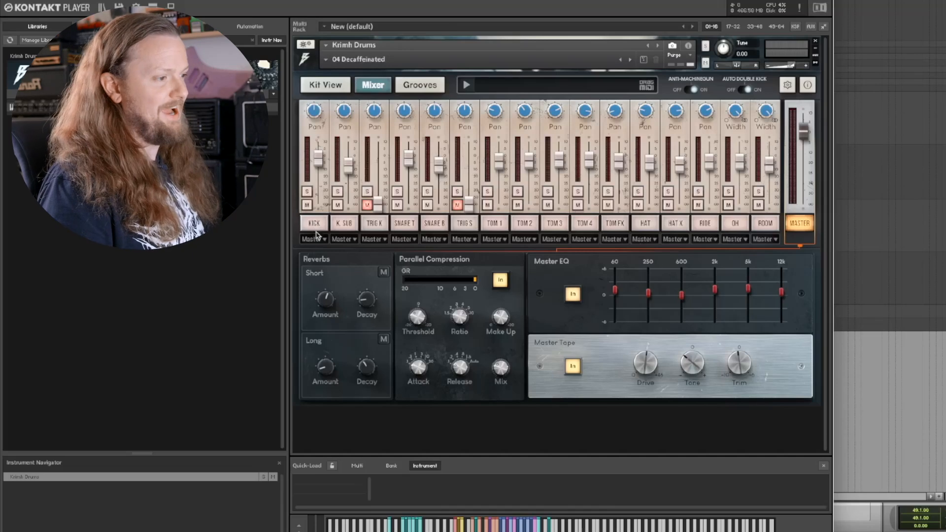
Step: Review the kick channel's Saturation and EQ inserts and load Transient into its empty third insert slot
{"action": "left_click", "coordinate": [318, 224]}
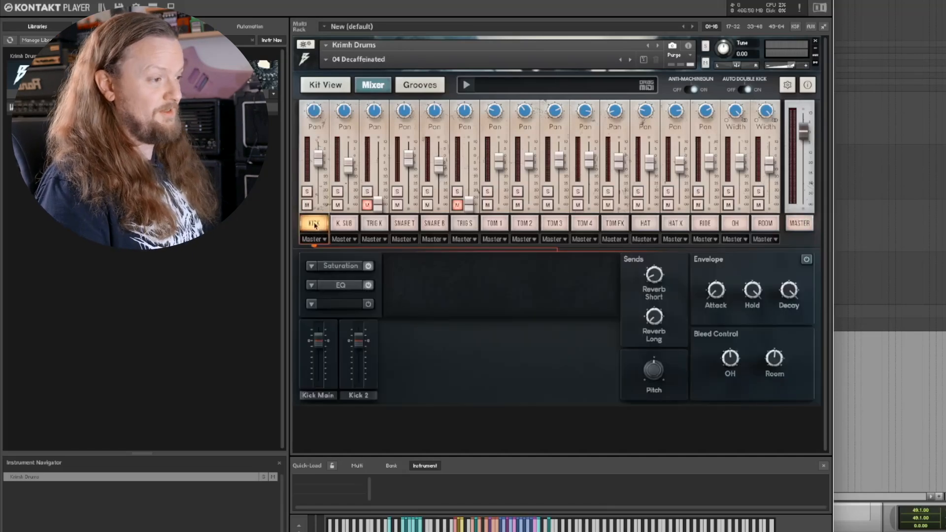
{"action": "left_click", "coordinate": [341, 267]}
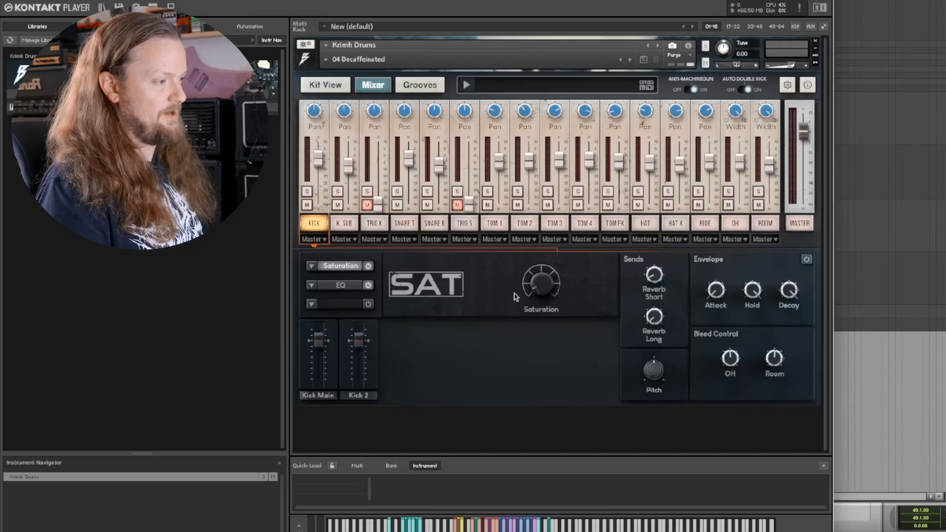
{"action": "left_click", "coordinate": [341, 286]}
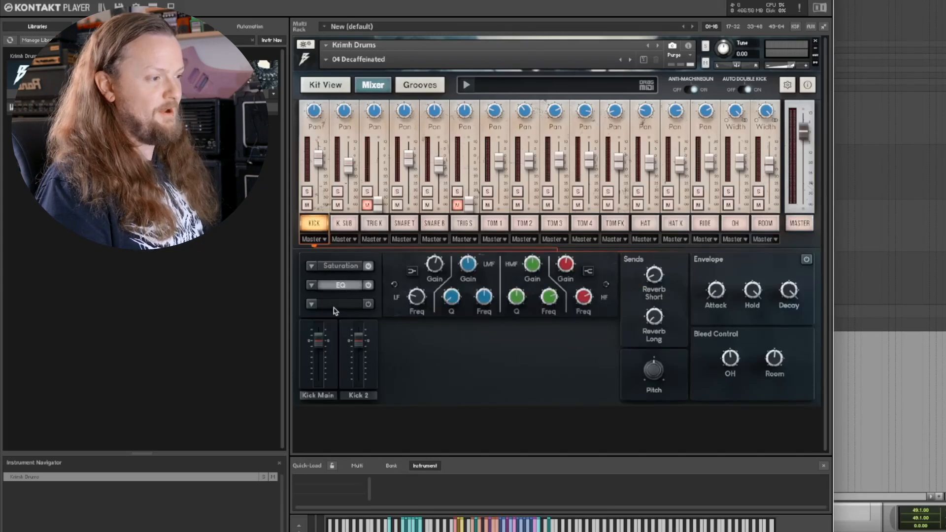
{"action": "left_click", "coordinate": [312, 304]}
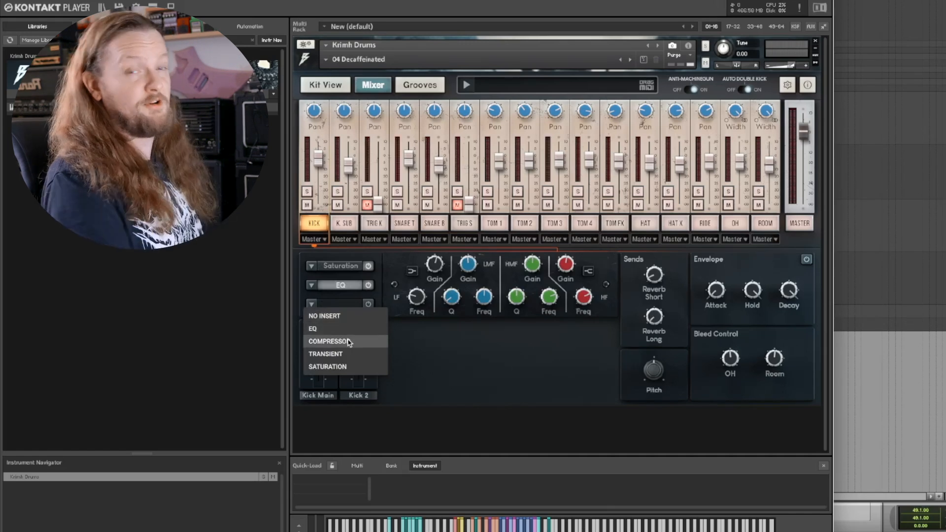
{"action": "left_click", "coordinate": [352, 355]}
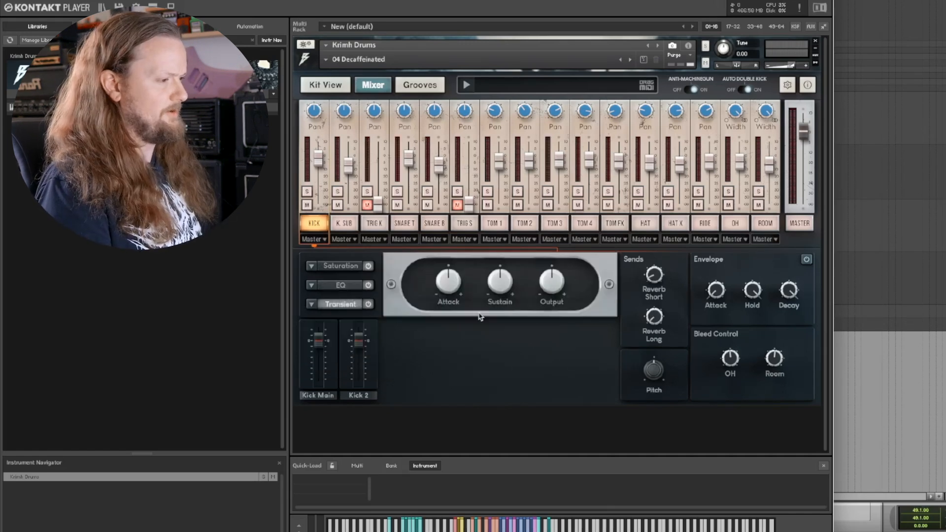
Step: Solo the kick during playback, raise its transient attack and sustain, and lower the transient output slightly
{"action": "key", "text": "space"}
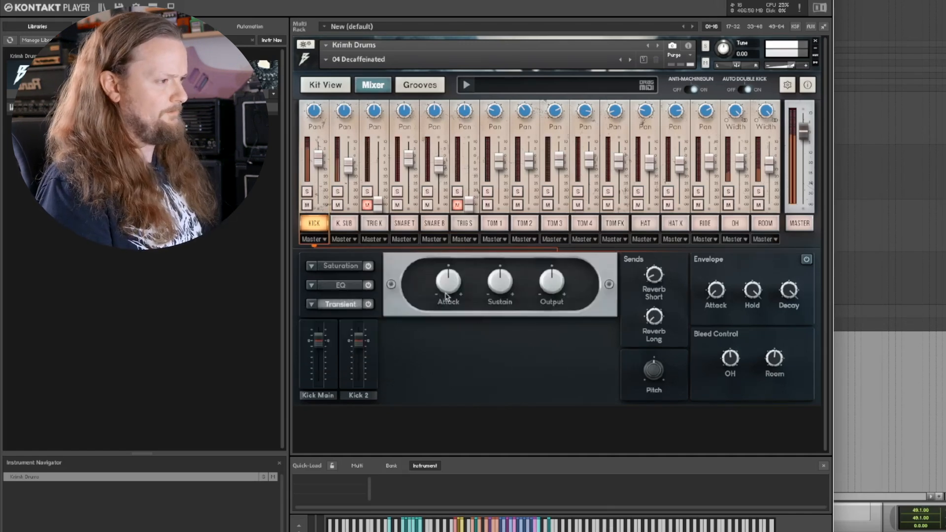
{"action": "left_click", "coordinate": [307, 191]}
{"action": "left_click_drag", "start_coordinate": [459, 291], "coordinate": [495, 247]}
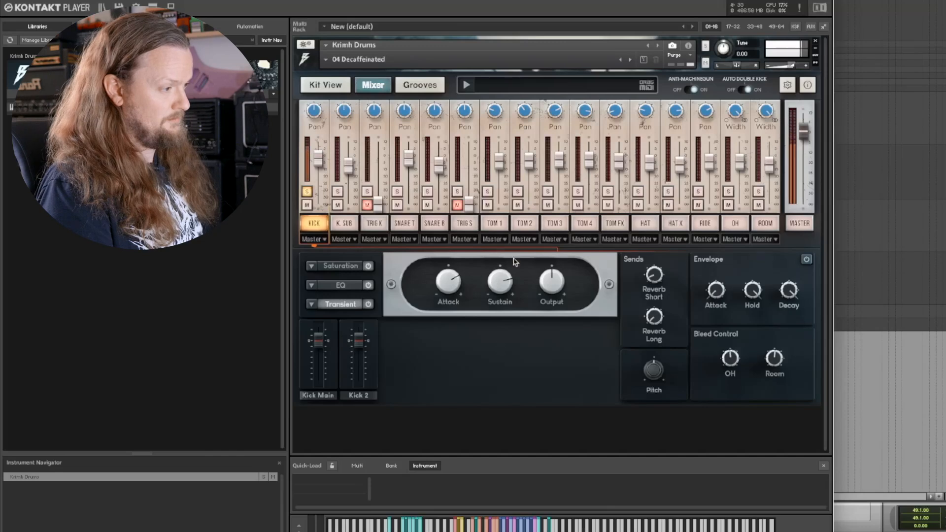
Step: Increase the saturation amount slightly on the kick channel
{"action": "left_click", "coordinate": [348, 287]}
{"action": "left_click", "coordinate": [349, 268]}
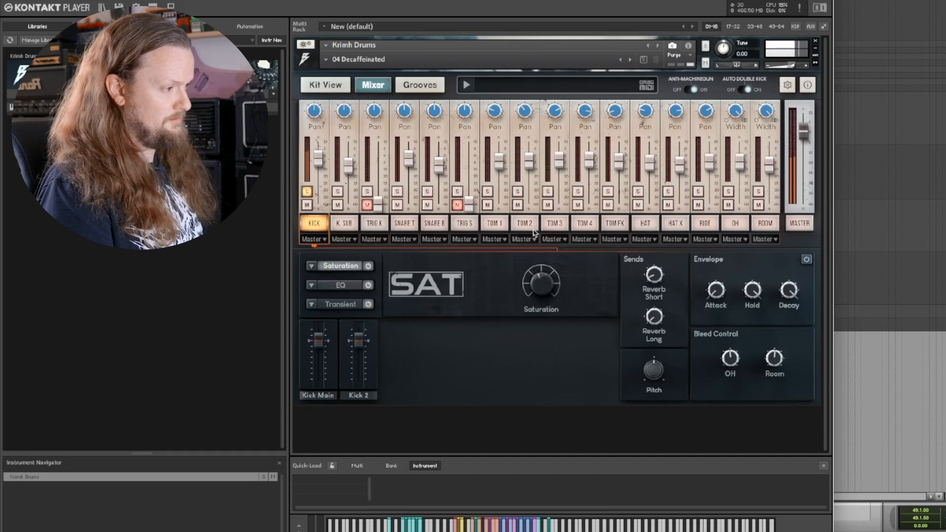
{"action": "left_click_drag", "start_coordinate": [531, 243], "coordinate": [537, 268]}
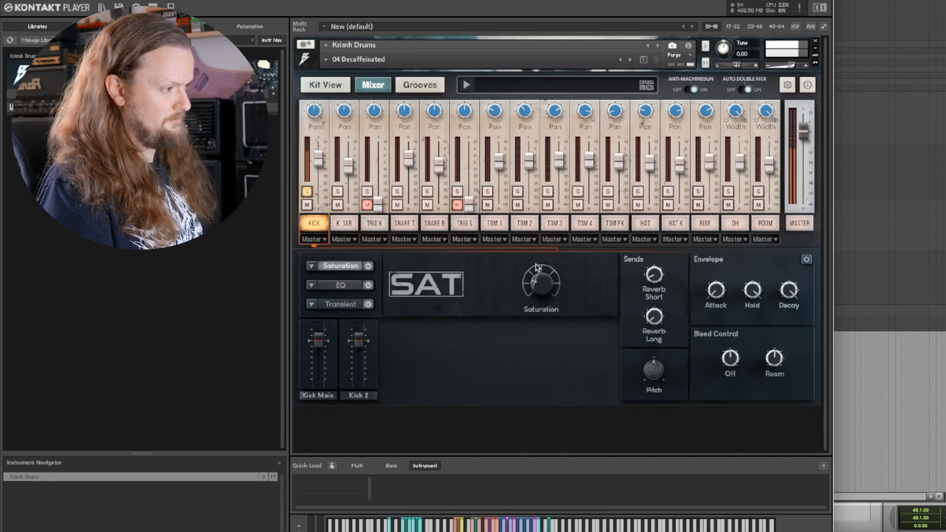
Step: Switch the kick EQ's low band to a bell with more gain, and compare the kick with saturation bypassed and enabled
{"action": "left_click", "coordinate": [345, 289]}
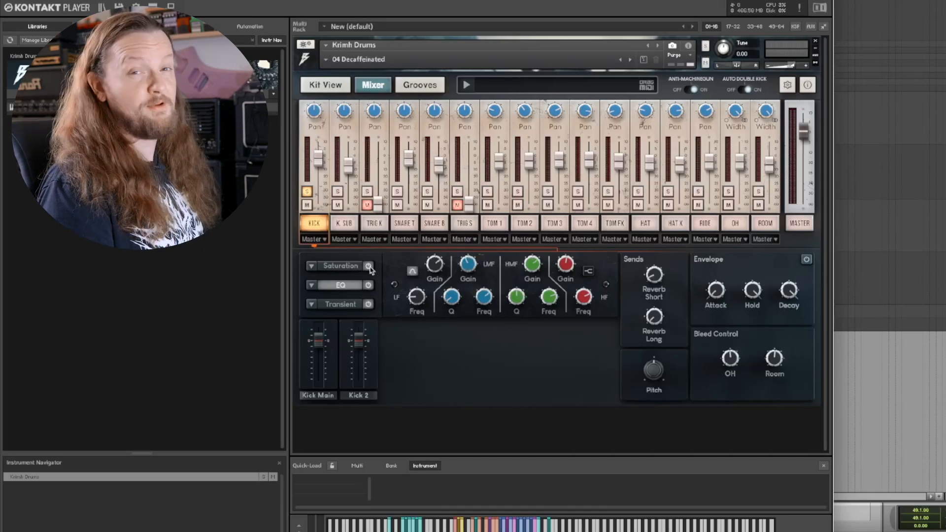
{"action": "left_click", "coordinate": [370, 267]}
{"action": "left_click", "coordinate": [369, 266]}
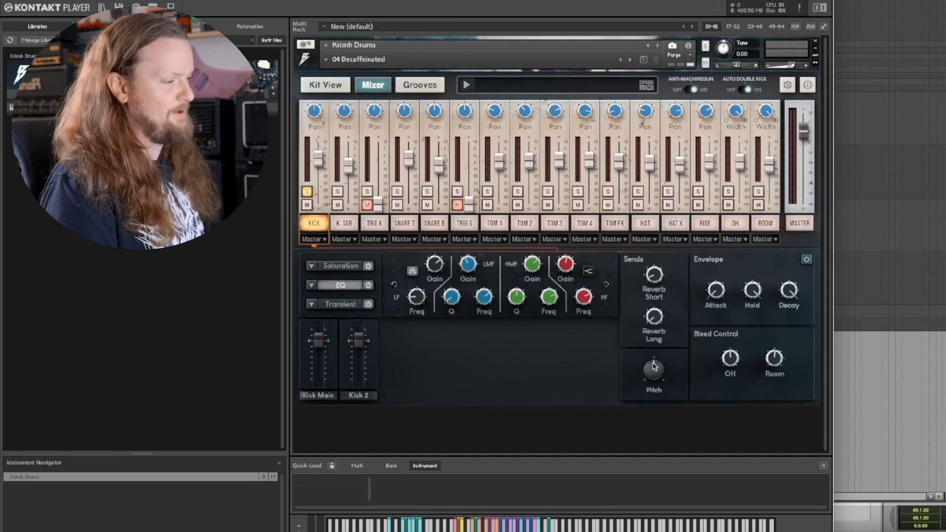
Step: Try out the kick channel's pitch and envelope attack settings
{"action": "mouse_move", "coordinate": [654, 365]}
{"action": "left_mouse_down"}
{"action": "mouse_move", "coordinate": [654, 381]}
{"action": "mouse_move", "coordinate": [654, 351]}
{"action": "mouse_move", "coordinate": [655, 365]}
{"action": "left_mouse_up"}
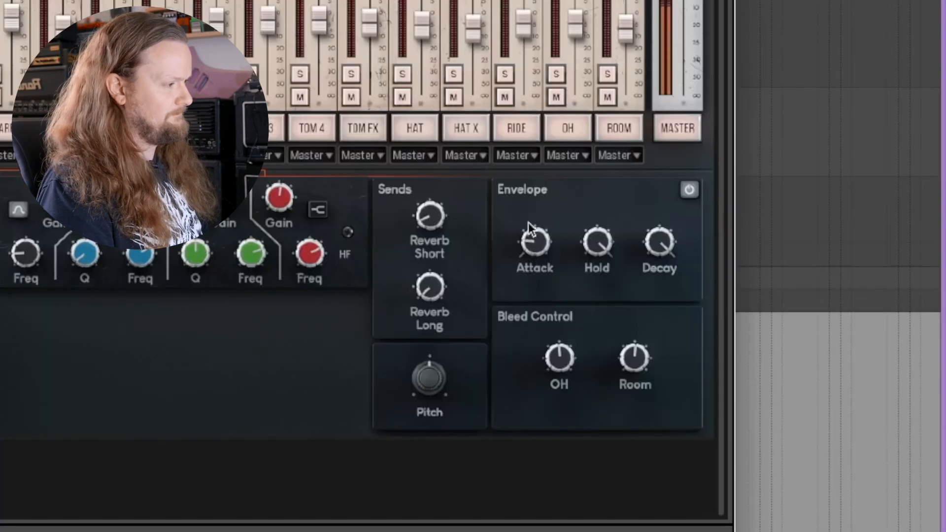
{"action": "left_click_drag", "start_coordinate": [529, 224], "coordinate": [608, 414]}
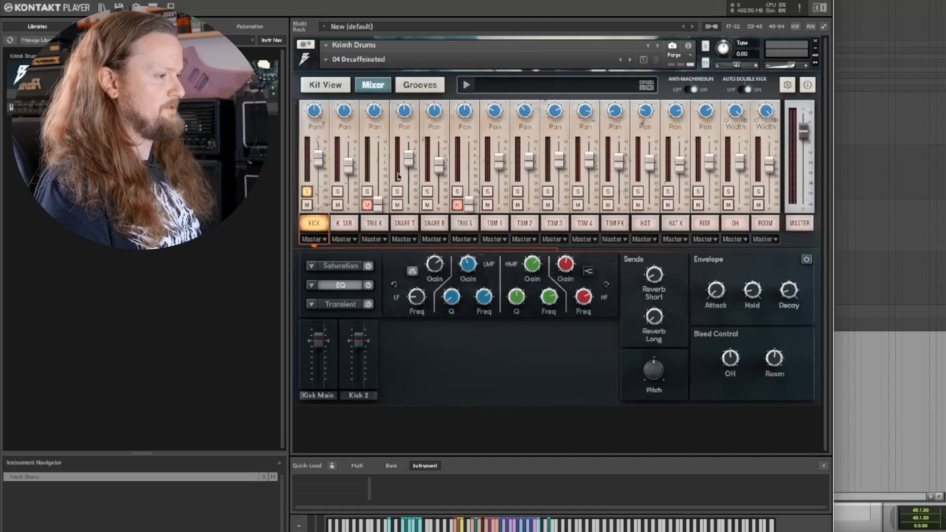
Step: Load the Cheek Slap trigger sample on the unmuted TRIG K channel, and solo that channel instead of the kick
{"action": "left_click", "coordinate": [365, 224]}
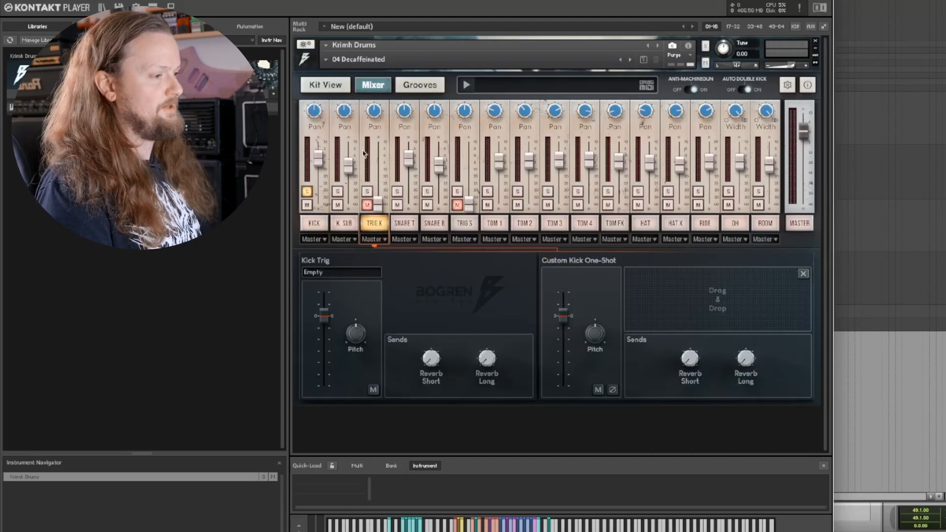
{"action": "left_click", "coordinate": [345, 272]}
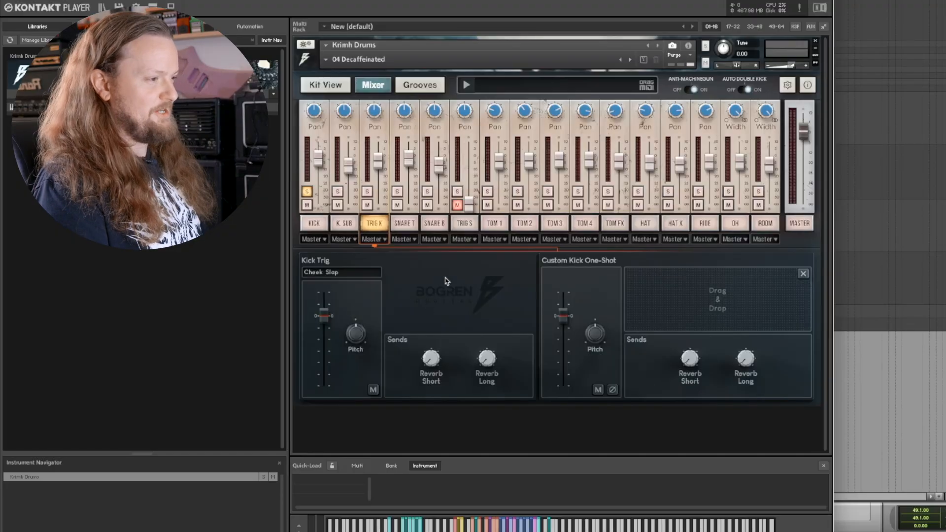
{"action": "left_click", "coordinate": [307, 191]}
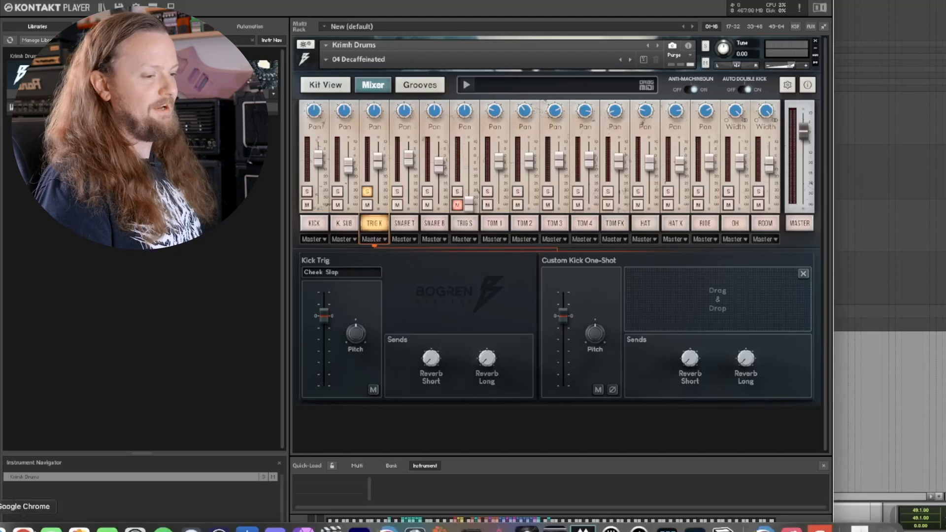
Step: Load SumoSubBlend_Vel1-RR1.wav from the file browser as the custom kick one-shot, and pull the TRIG K fader down in the full mix
{"action": "left_click", "coordinate": [1, 513]}
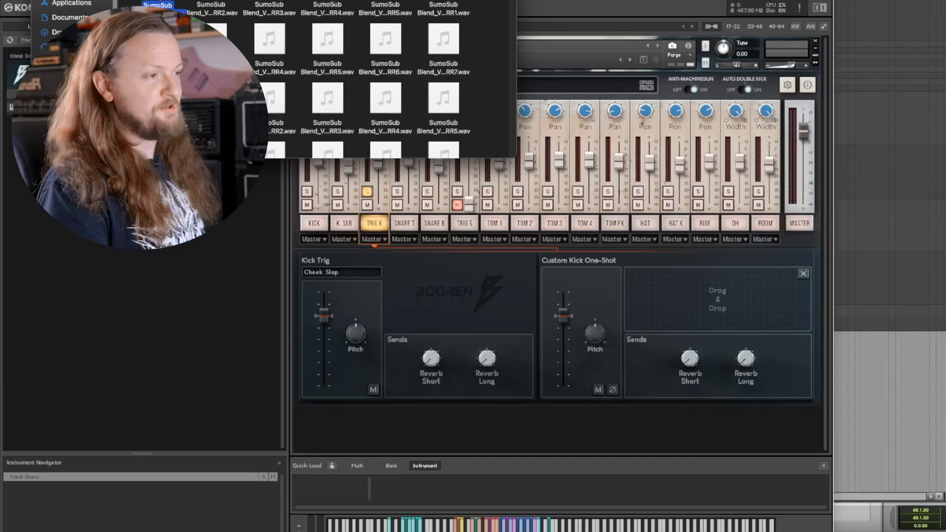
{"action": "left_click_drag", "start_coordinate": [158, 6], "coordinate": [695, 290]}
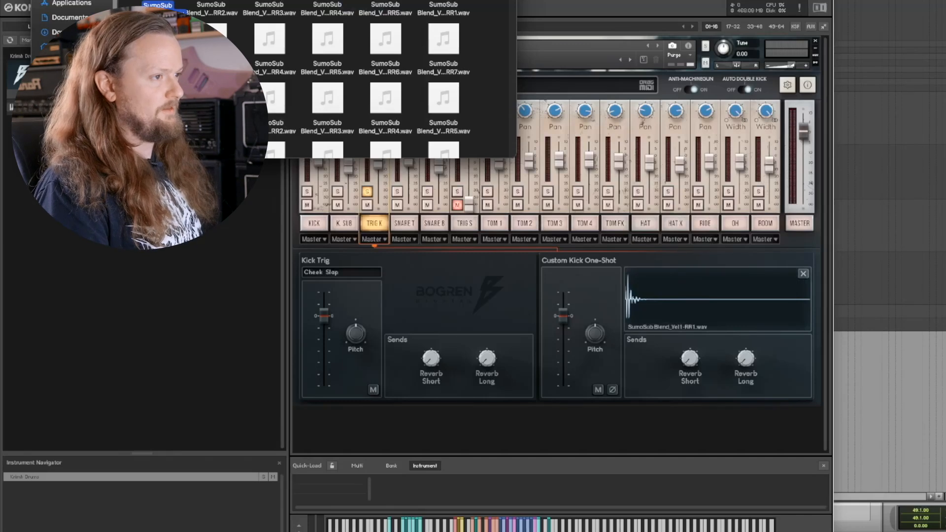
{"action": "key", "text": "super+w"}
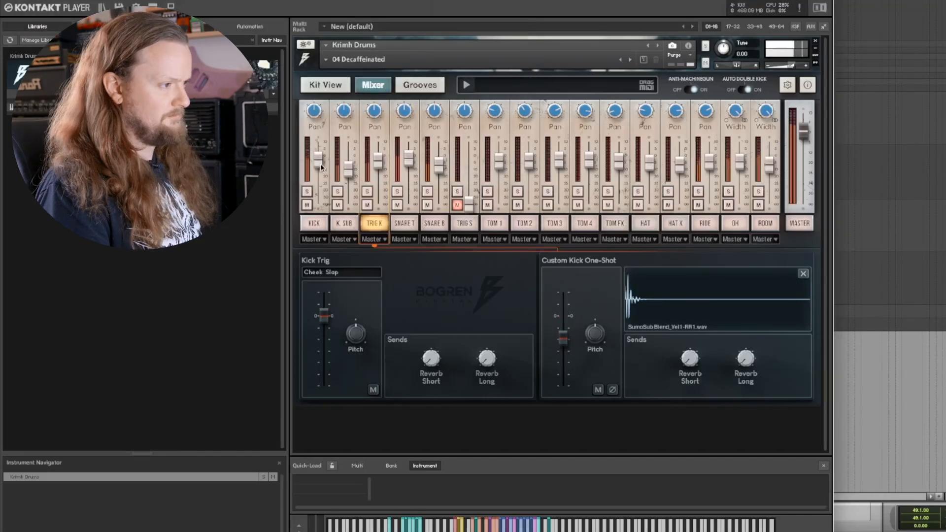
{"action": "left_click_drag", "start_coordinate": [379, 166], "coordinate": [381, 207]}
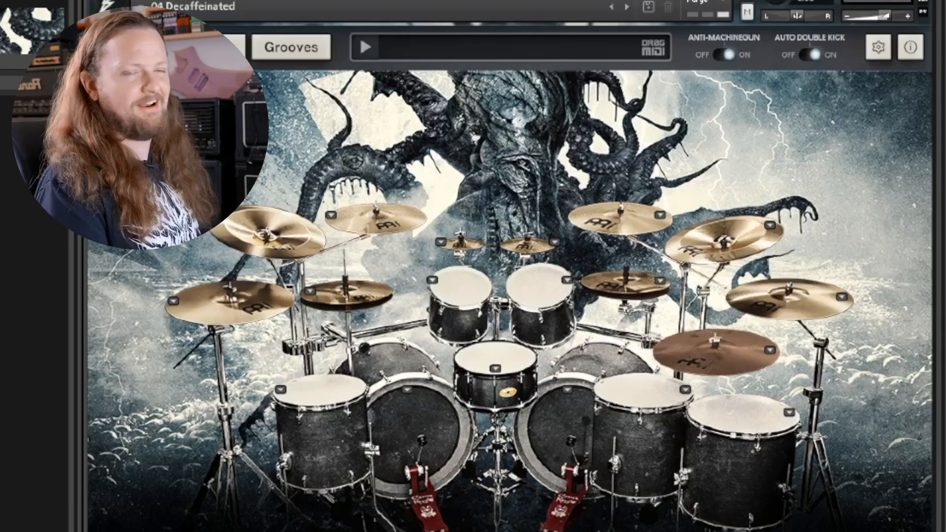
Step: Switch Anti-Machinegun off and back on to compare its effect on the drums
{"action": "left_click", "coordinate": [725, 55]}
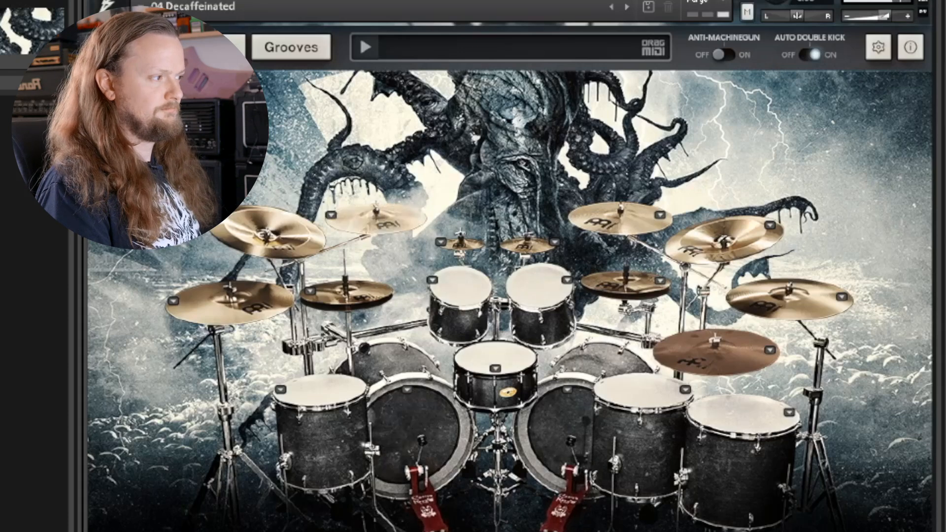
{"action": "left_click", "coordinate": [717, 55]}
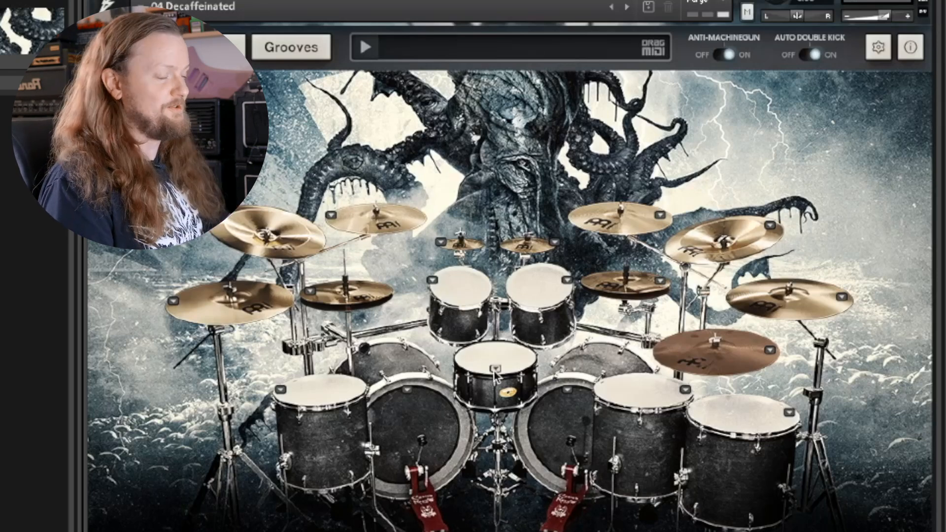
Step: Strike the two kick drums alternately in the kit view and check the Auto Double Kick switch
{"action": "left_click", "coordinate": [408, 409]}
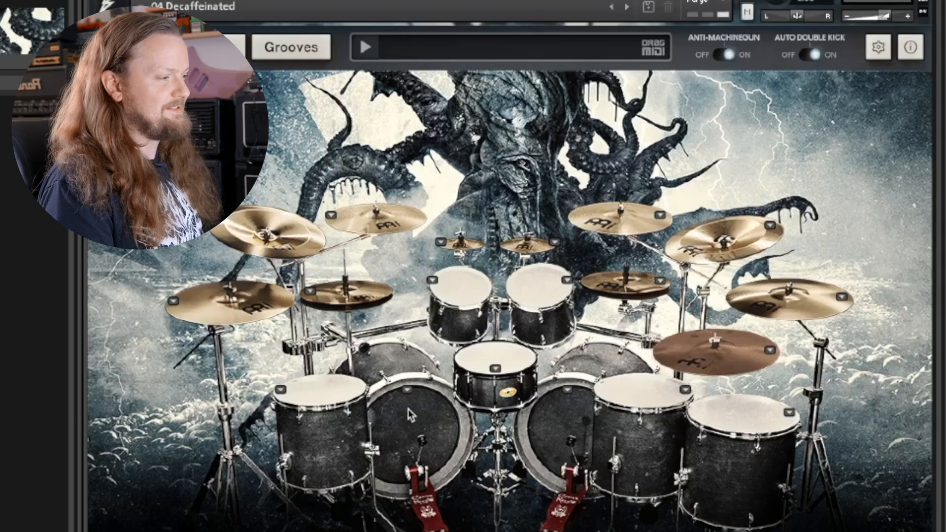
{"action": "left_click", "coordinate": [554, 412]}
{"action": "left_click", "coordinate": [423, 419]}
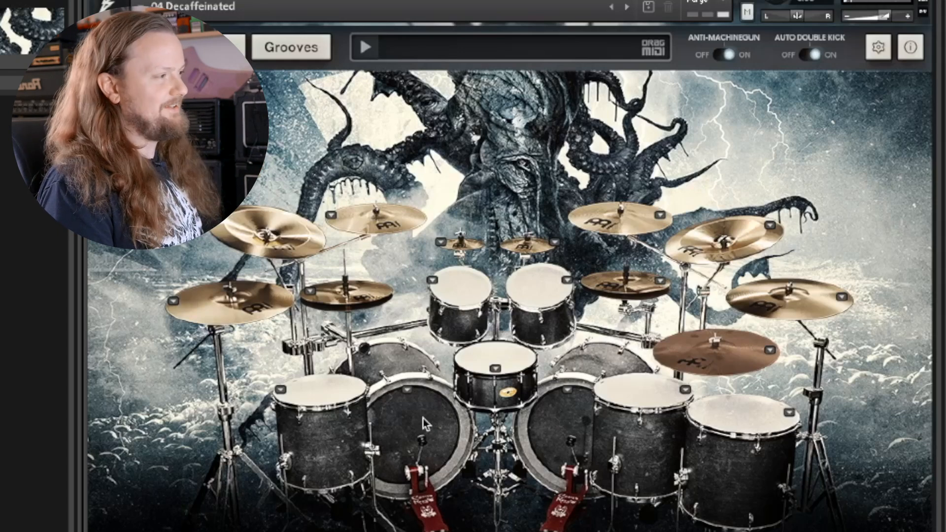
{"action": "left_click", "coordinate": [812, 55]}
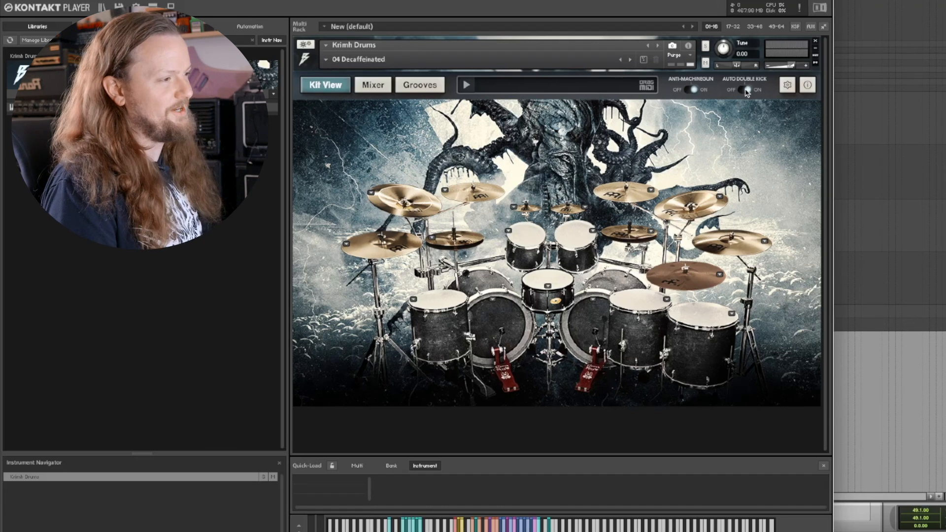
Step: Open the Traditional Metal 130 bpm folder of the Krimh - BD MIDI Pack in the groove browser
{"action": "left_click", "coordinate": [420, 87]}
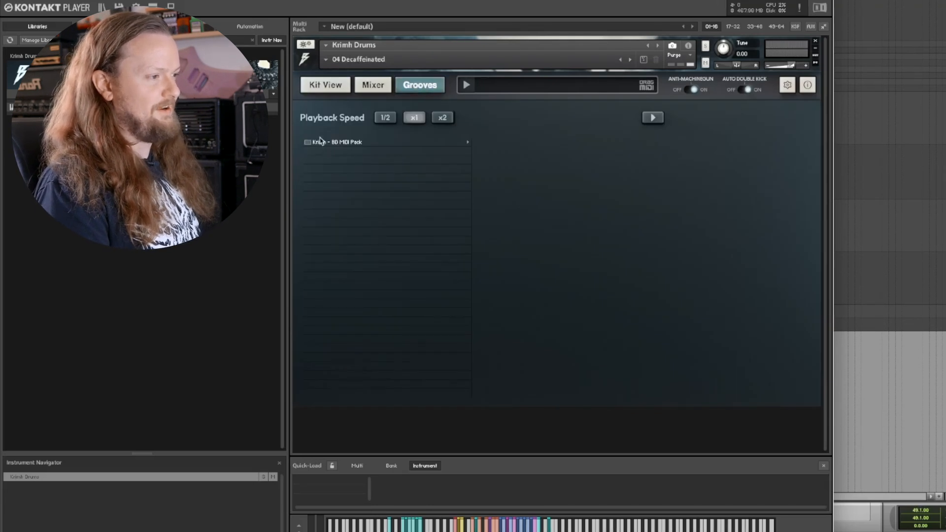
{"action": "left_click", "coordinate": [319, 143]}
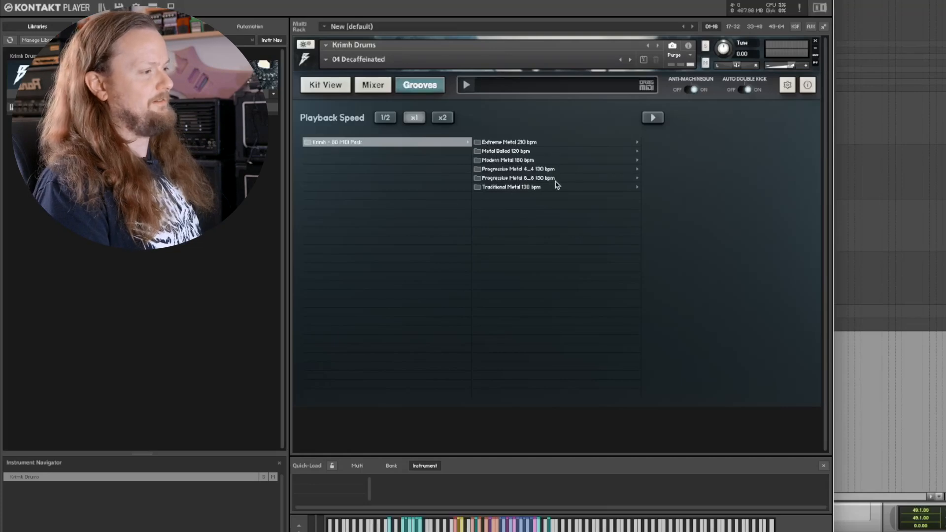
{"action": "left_click", "coordinate": [509, 188]}
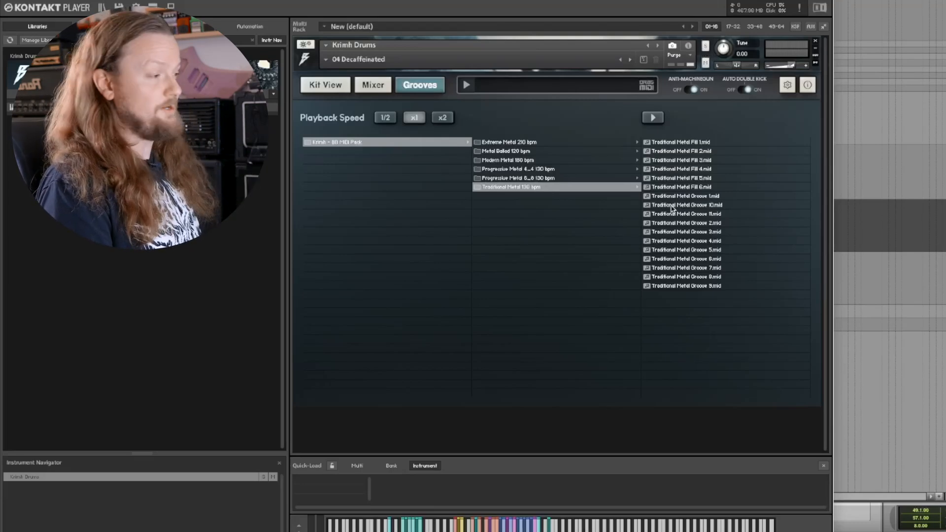
Step: Audition Traditional Metal Grooves 9 and 1, and place Traditional Metal Groove 4 as MIDI on REAPER's Drums track at bar 49
{"action": "left_click", "coordinate": [686, 286]}
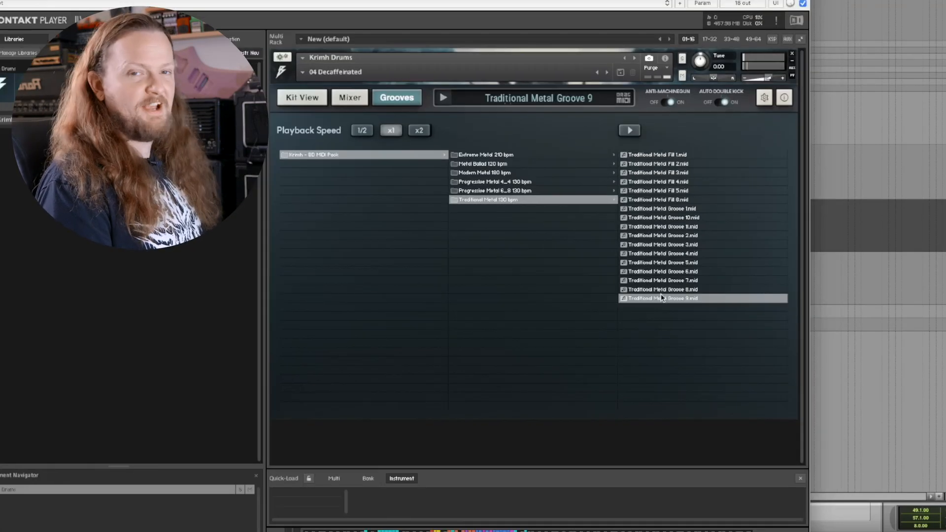
{"action": "left_click", "coordinate": [673, 209]}
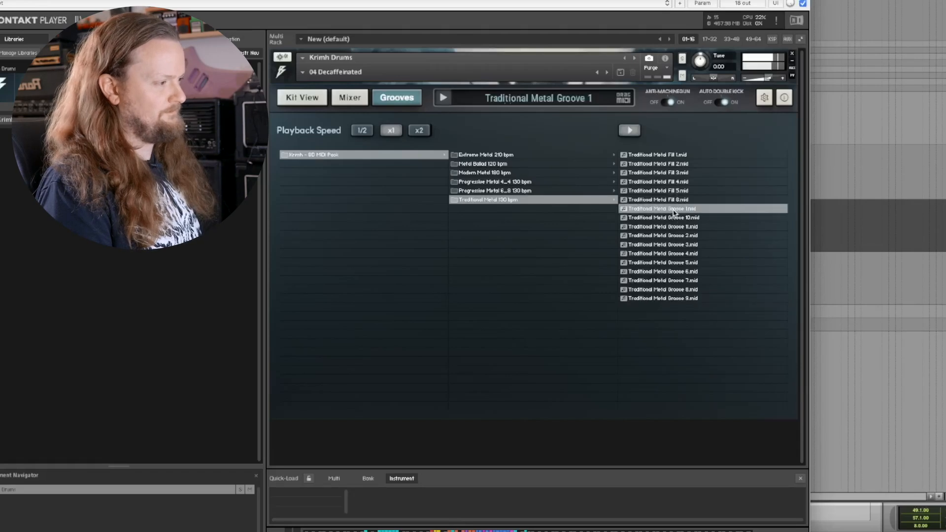
{"action": "left_click", "coordinate": [671, 255]}
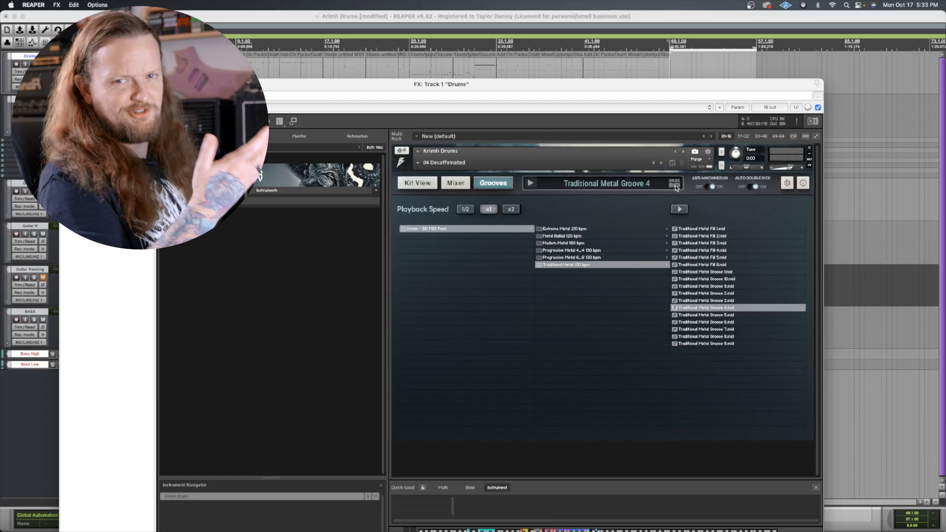
{"action": "left_click_drag", "start_coordinate": [675, 188], "coordinate": [670, 64]}
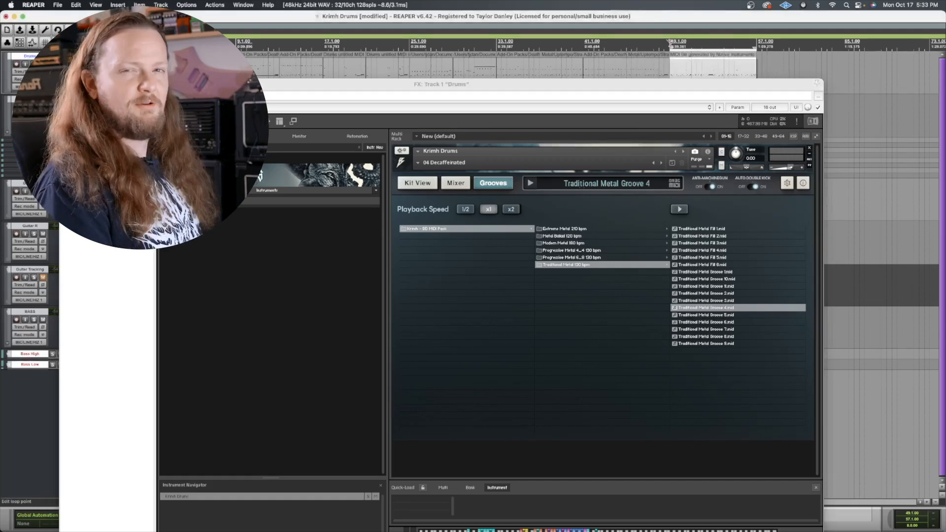